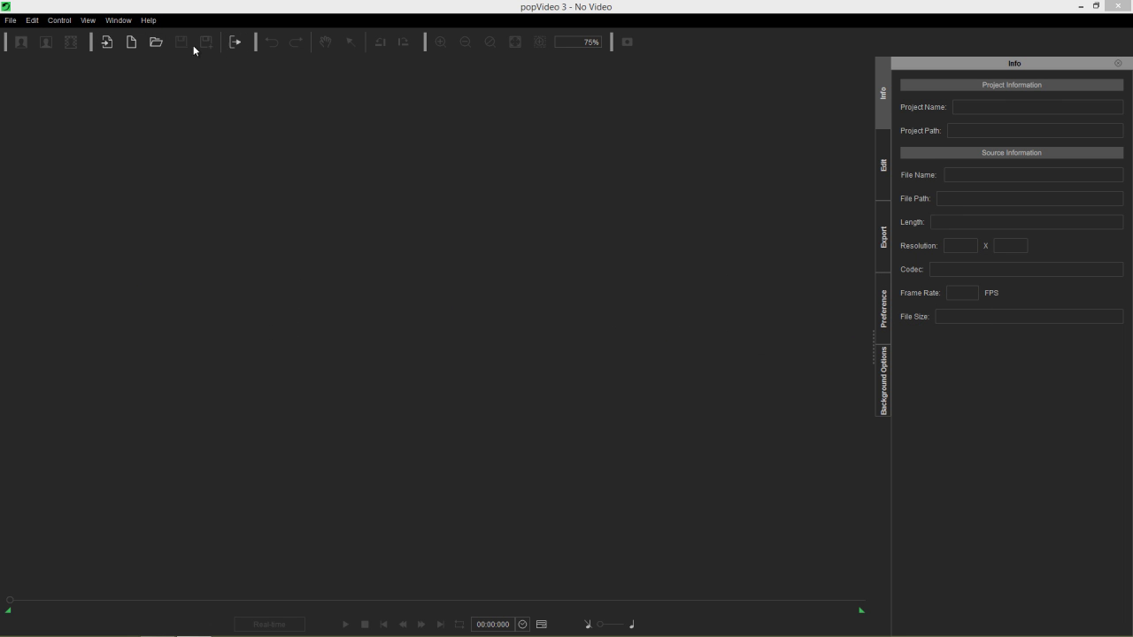
# Step: Import the green-screen clip 00031_MimeVTX_Expressions_src.mov through File > Import File
pyautogui.moveTo(92, 44)
pyautogui.mouseDown()
pyautogui.moveTo(48, 190)
pyautogui.moveTo(60, 226)
pyautogui.moveTo(48, 258)
pyautogui.moveTo(148, 293)
pyautogui.moveTo(96, 36)
pyautogui.moveTo(102, 44)
pyautogui.mouseUp()
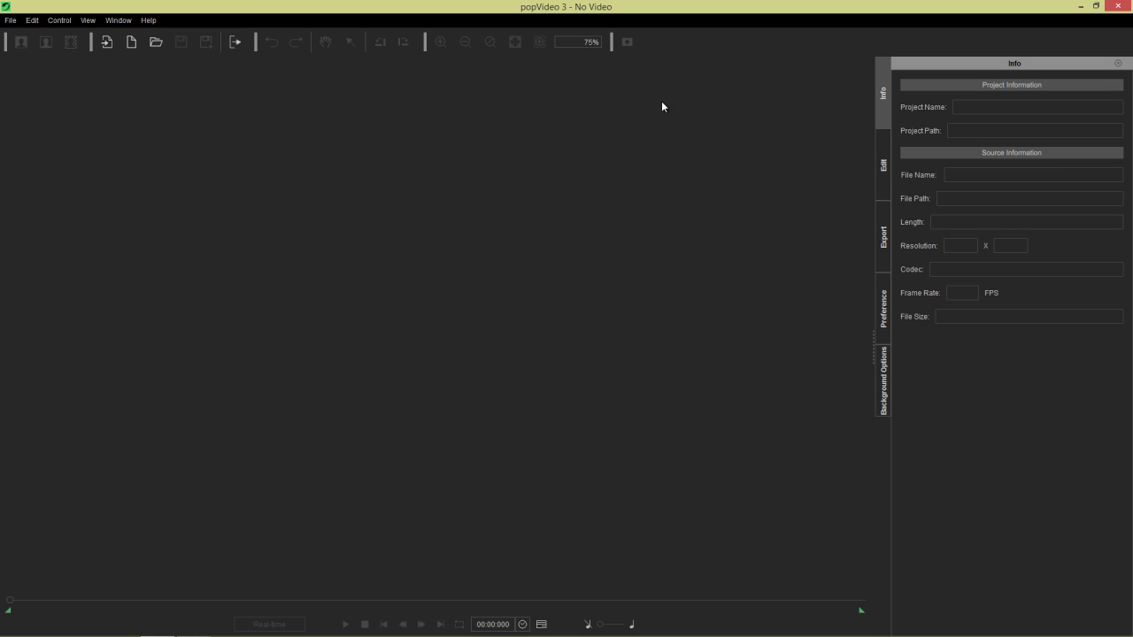
pyautogui.click(11, 20)
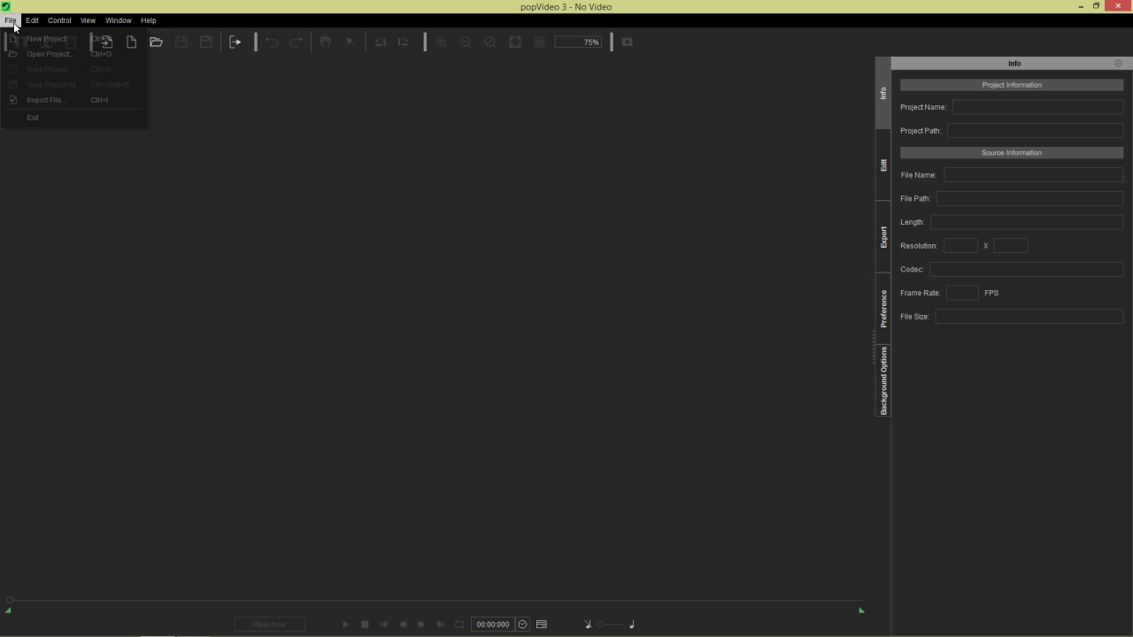
pyautogui.click(46, 101)
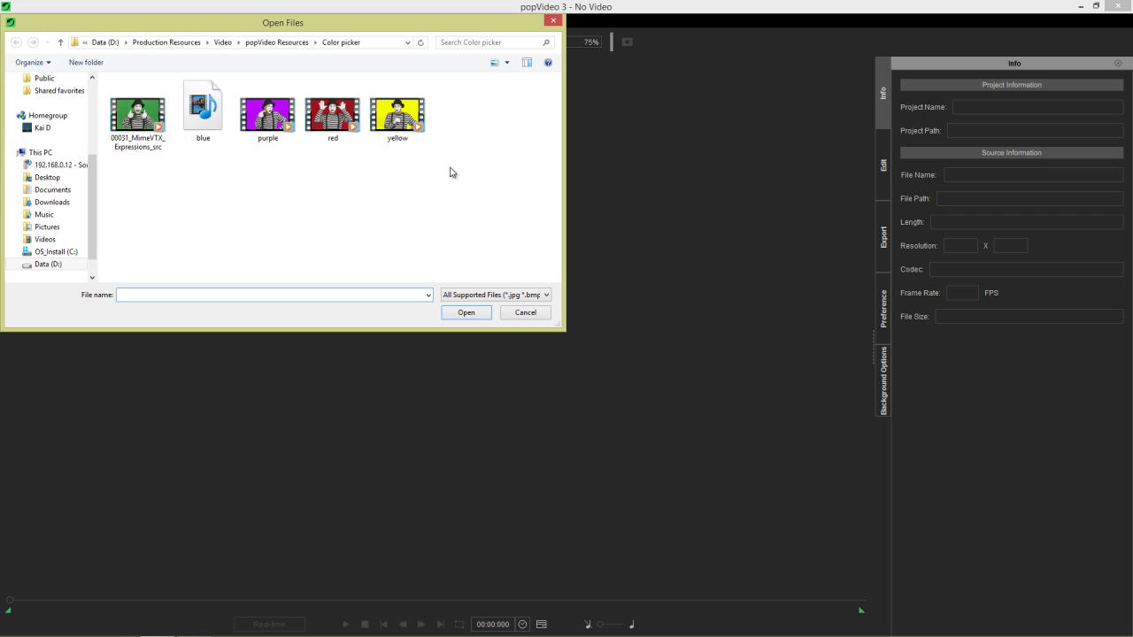
pyautogui.doubleClick(135, 112)
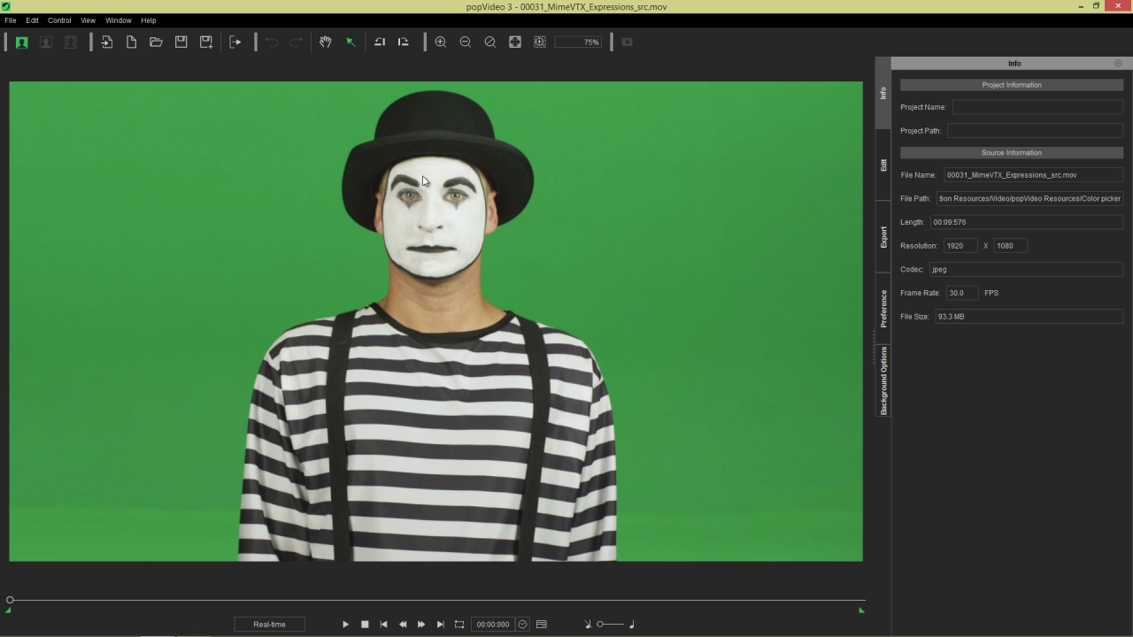
pyautogui.click(323, 39)
pyautogui.moveTo(226, 334); pyautogui.dragTo(218, 367)
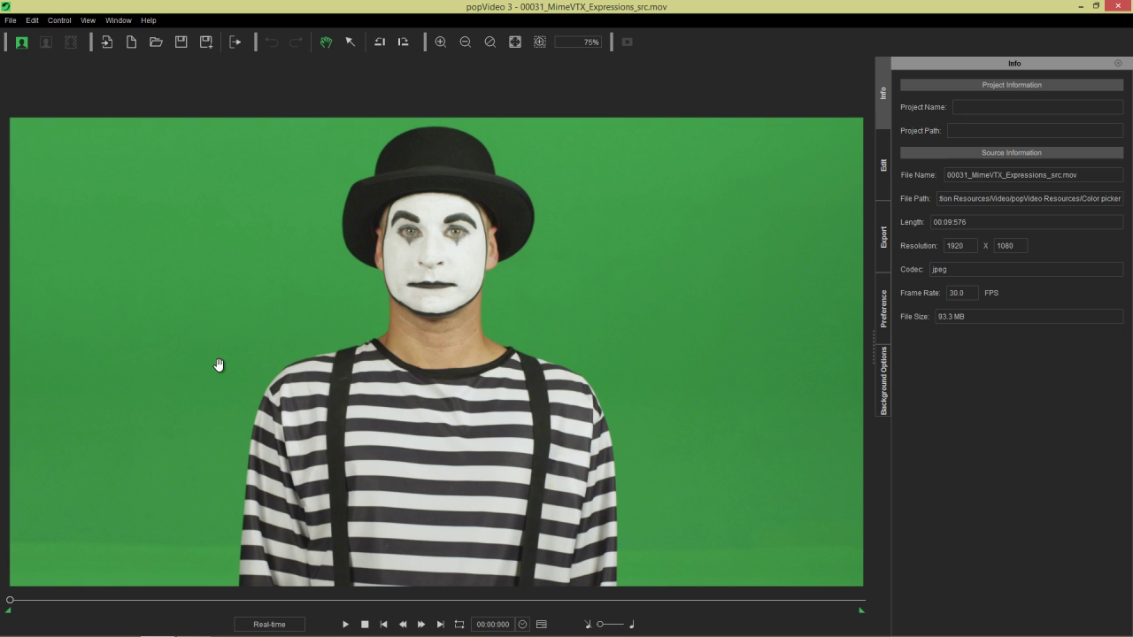
pyautogui.click(351, 42)
pyautogui.press('h')
pyautogui.moveTo(298, 407); pyautogui.dragTo(211, 477)
pyautogui.press('v')
pyautogui.click(401, 49)
pyautogui.click(402, 43)
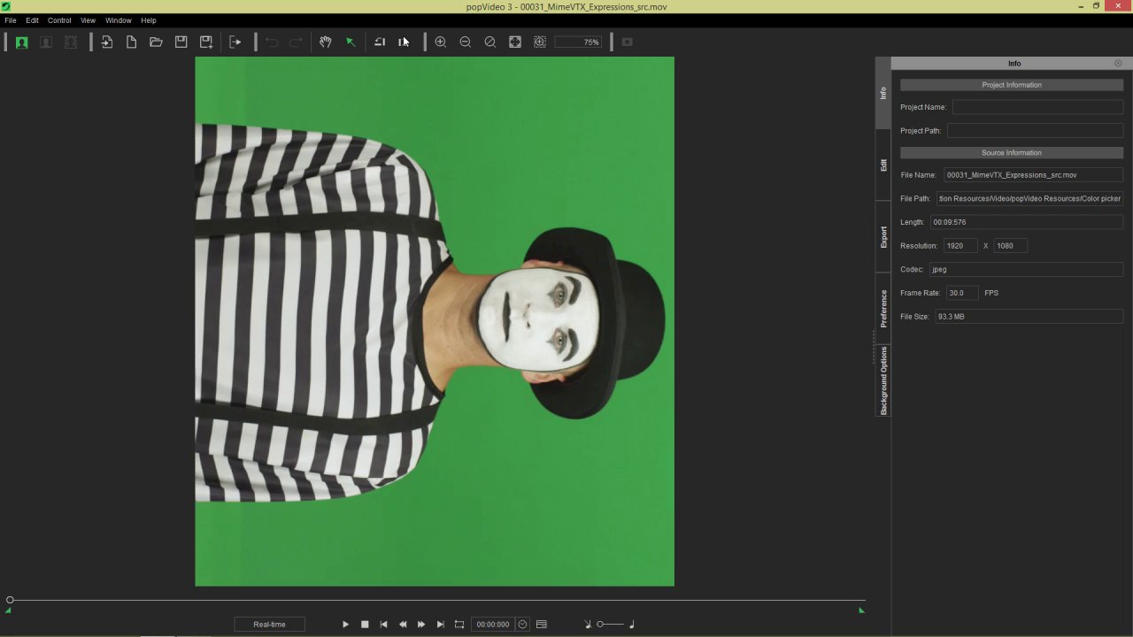
pyautogui.click(403, 43)
pyautogui.click(403, 43)
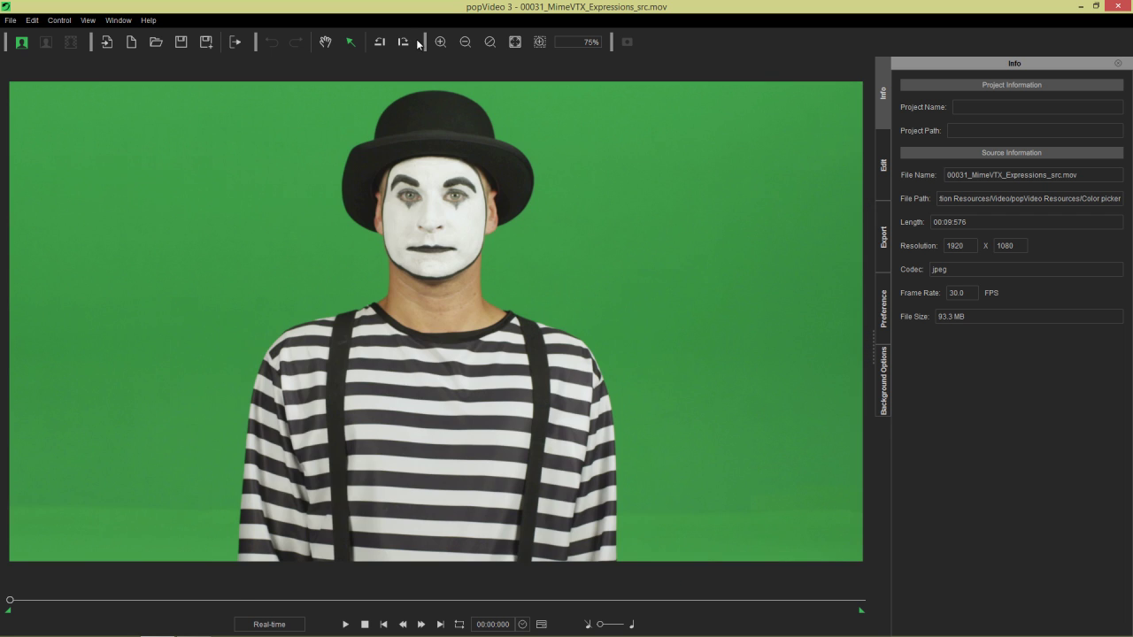
pyautogui.click(440, 41)
pyautogui.click(440, 42)
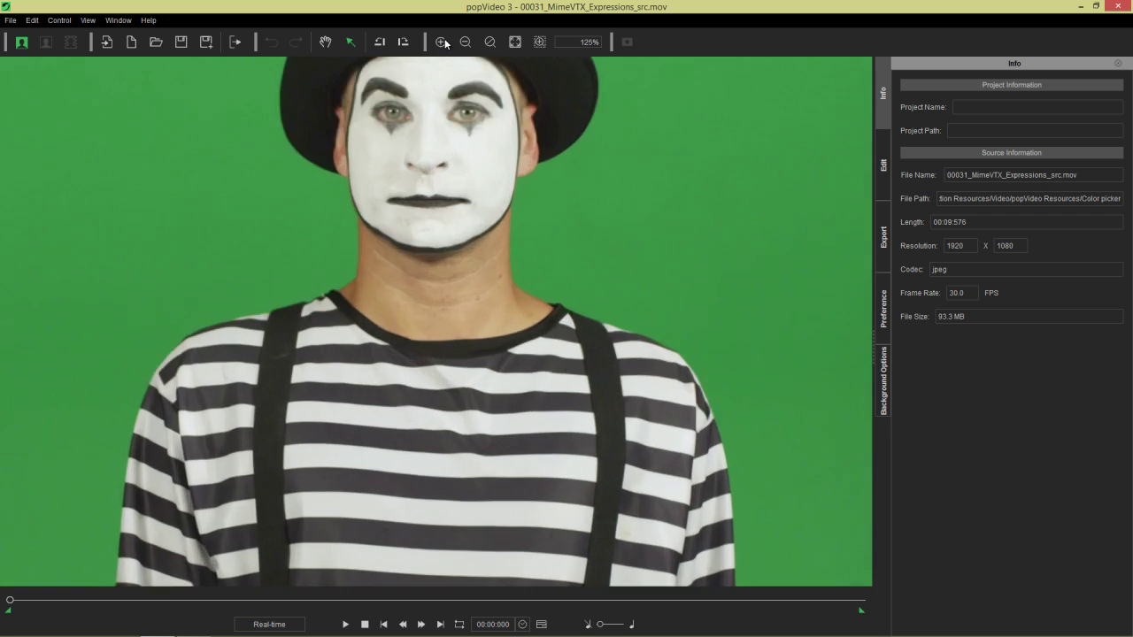
pyautogui.click(440, 42)
pyautogui.press('h')
pyautogui.moveTo(675, 293); pyautogui.dragTo(382, 323)
pyautogui.press('v')
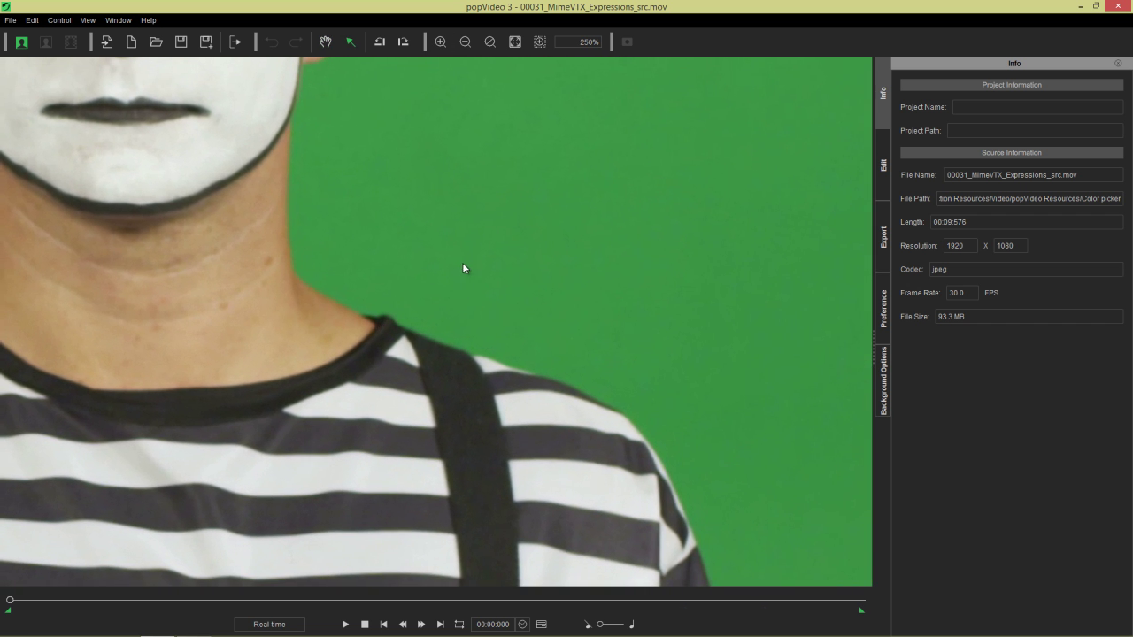
pyautogui.click(515, 42)
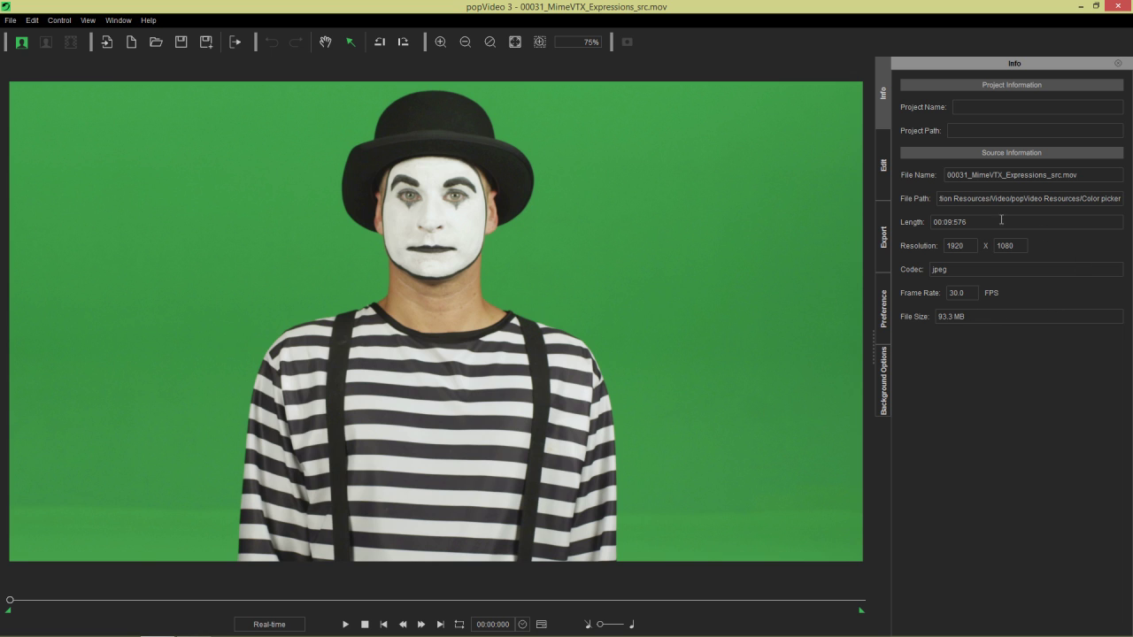
# Step: Show the clip's Edit options: Original Video, Chroma Key and Mask Video / Image
pyautogui.click(884, 166)
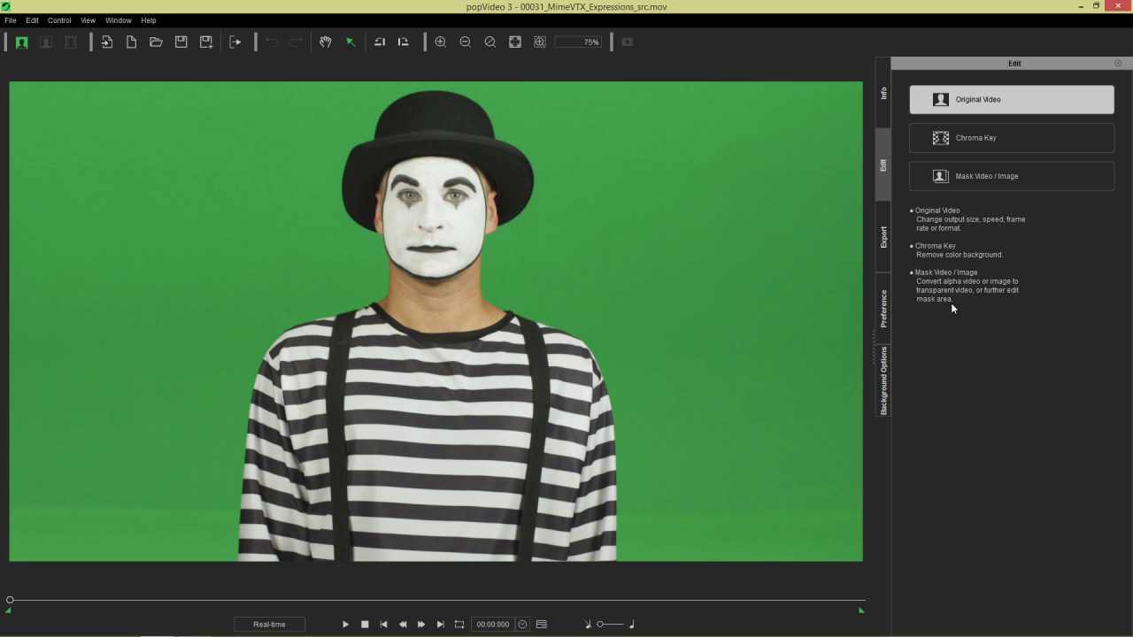
# Step: Apply Chroma Key to the mime clip and play it back once to check the keying
pyautogui.click(998, 137)
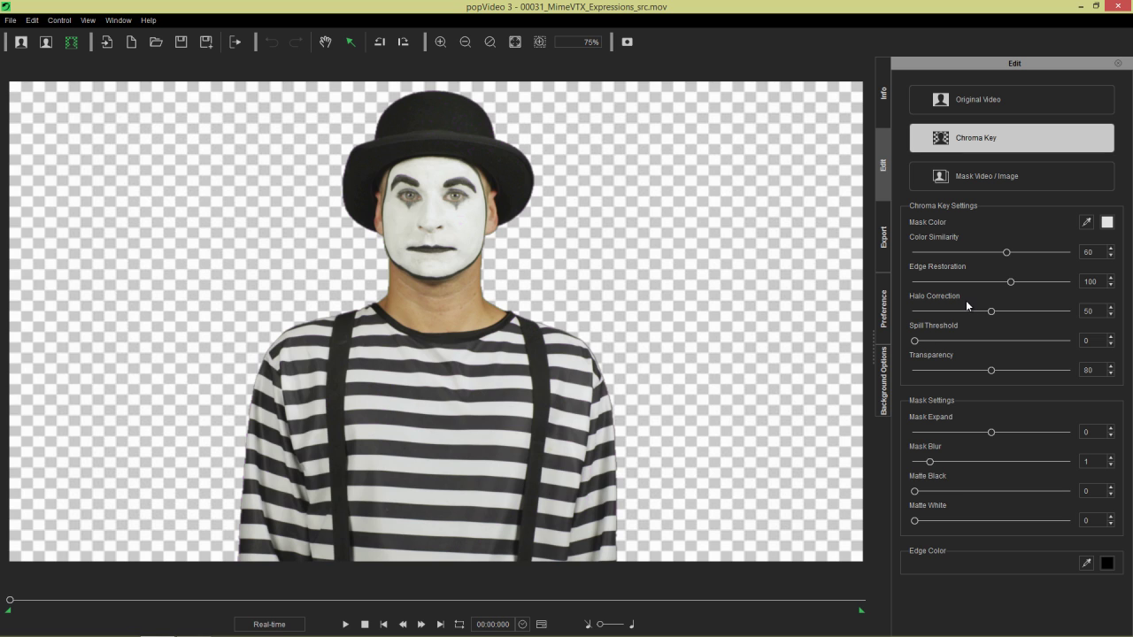
pyautogui.click(345, 624)
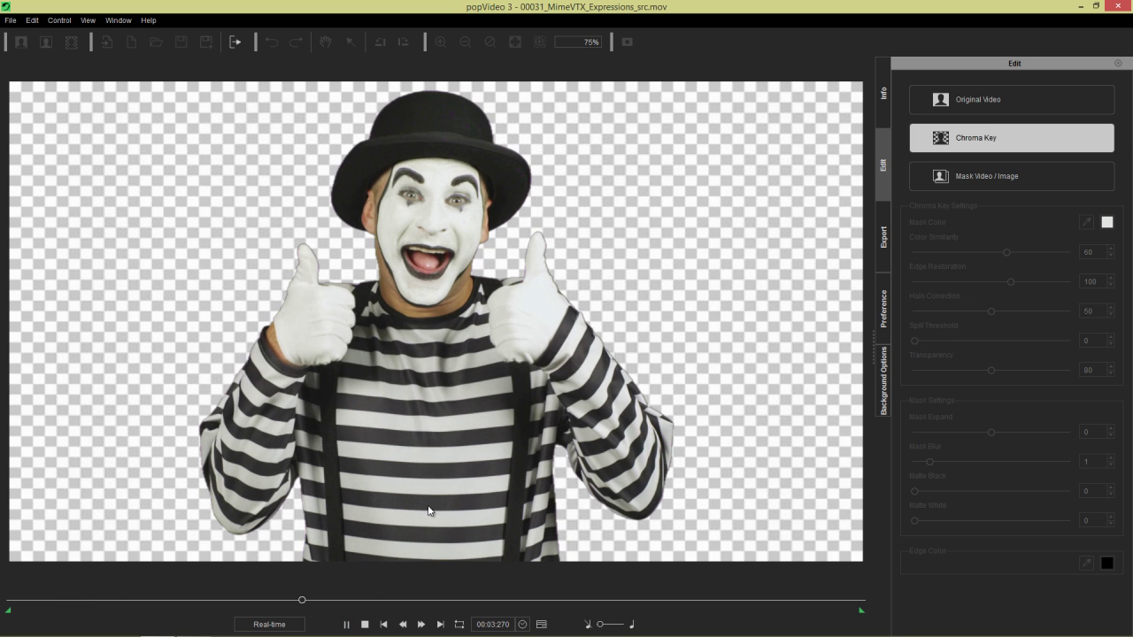
pyautogui.click(365, 624)
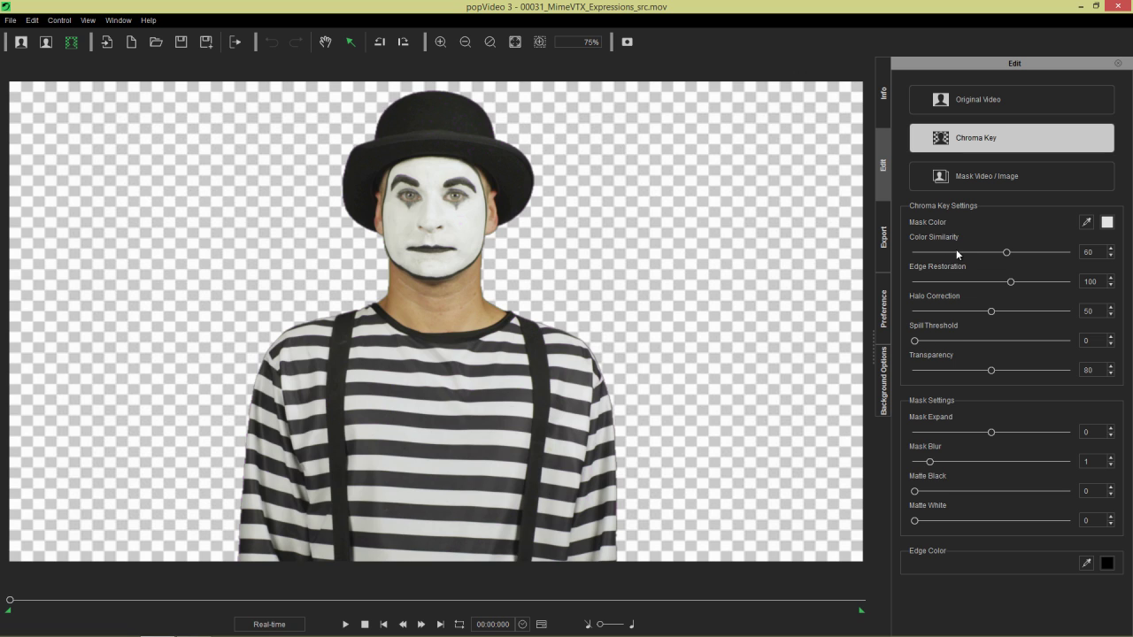
# Step: Switch to Mask Video / Image and browse to the Video folder for a file
pyautogui.click(1003, 179)
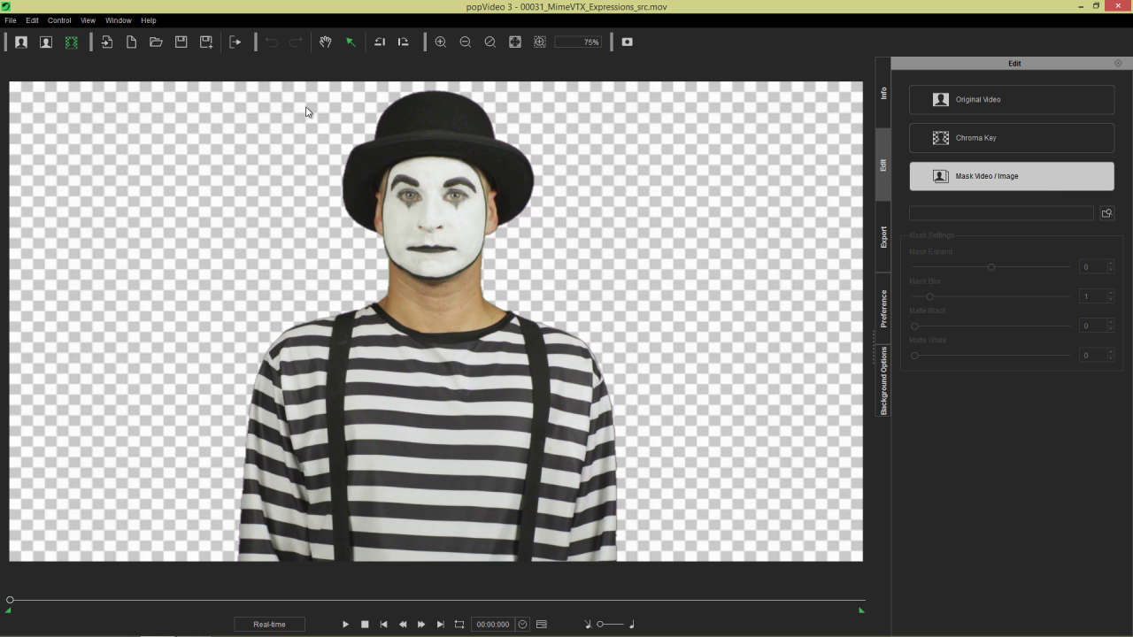
pyautogui.click(107, 41)
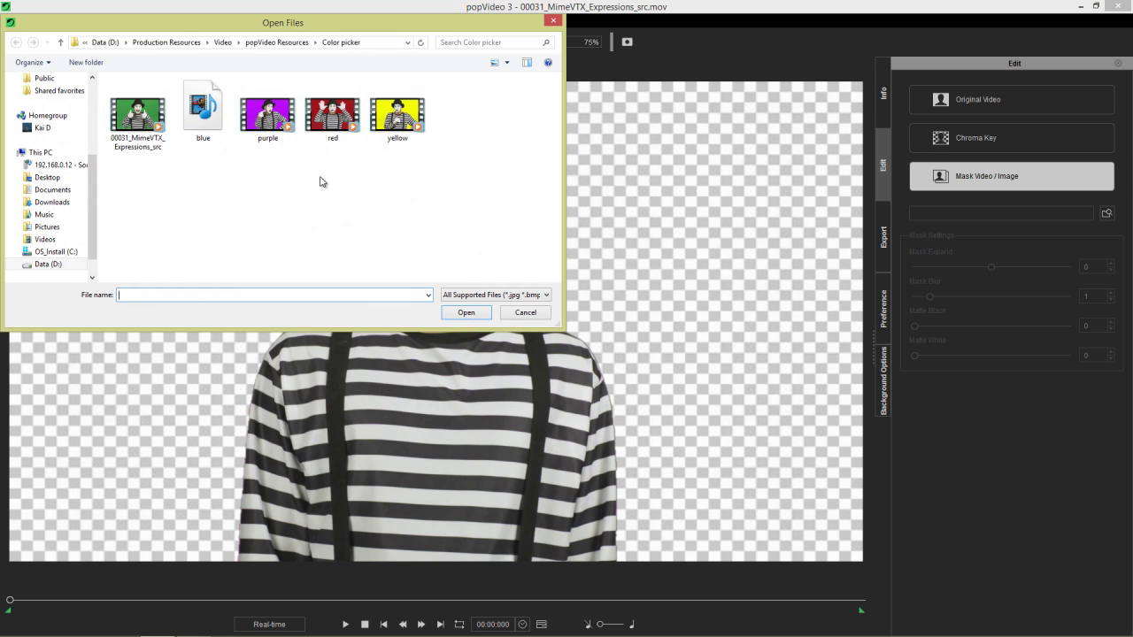
pyautogui.click(222, 41)
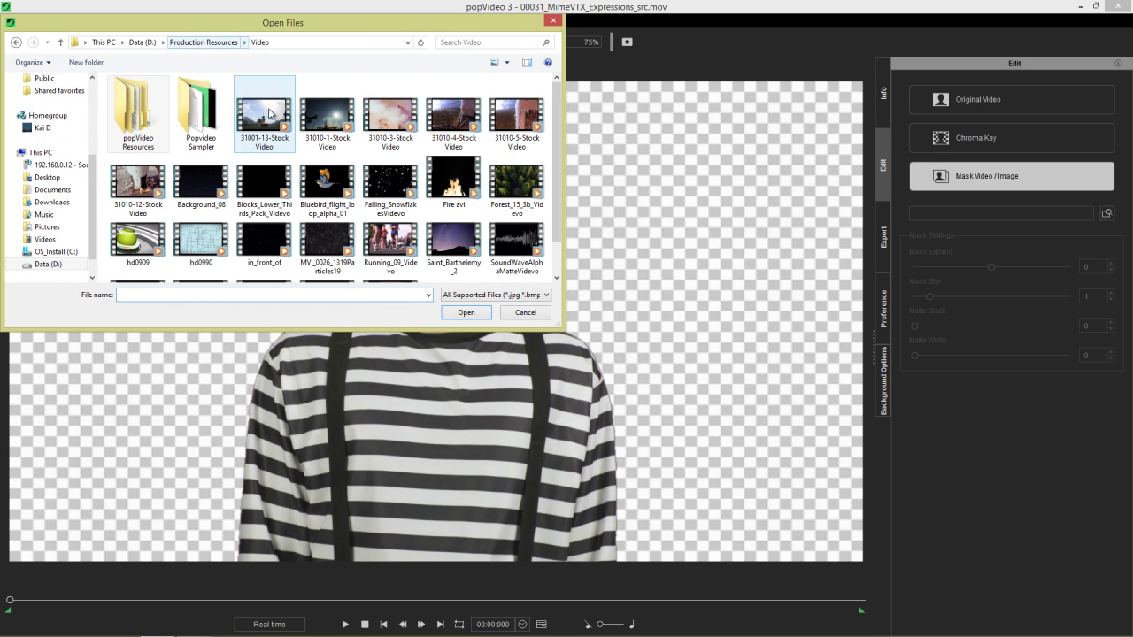
pyautogui.click(382, 184)
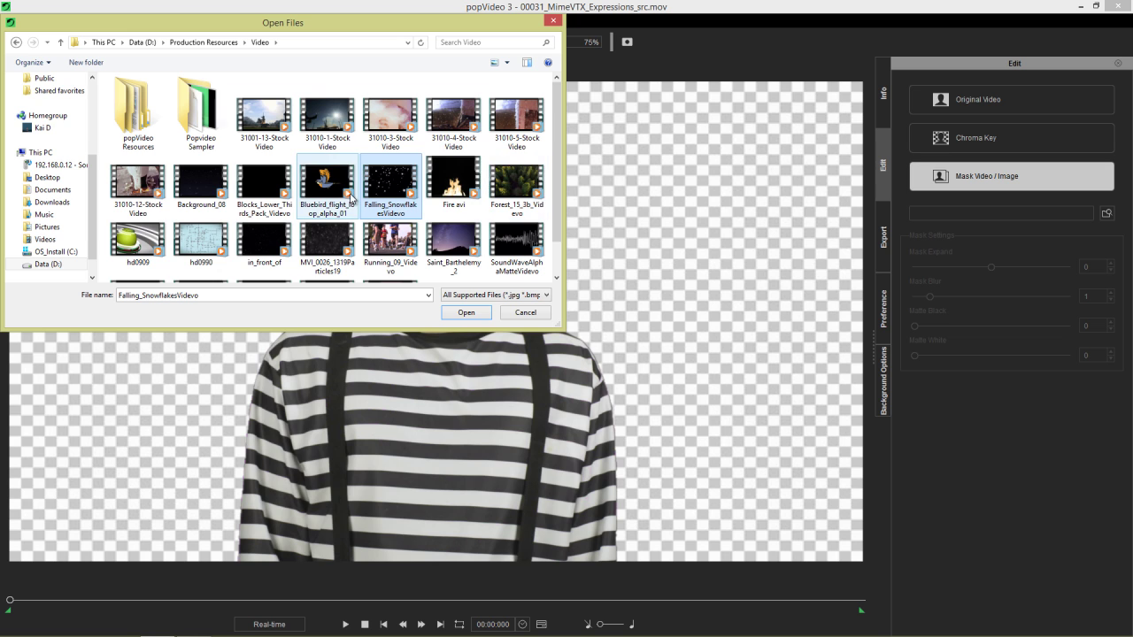
# Step: Set the file type filter to All Files (*.*) to list every clip
pyautogui.click(507, 294)
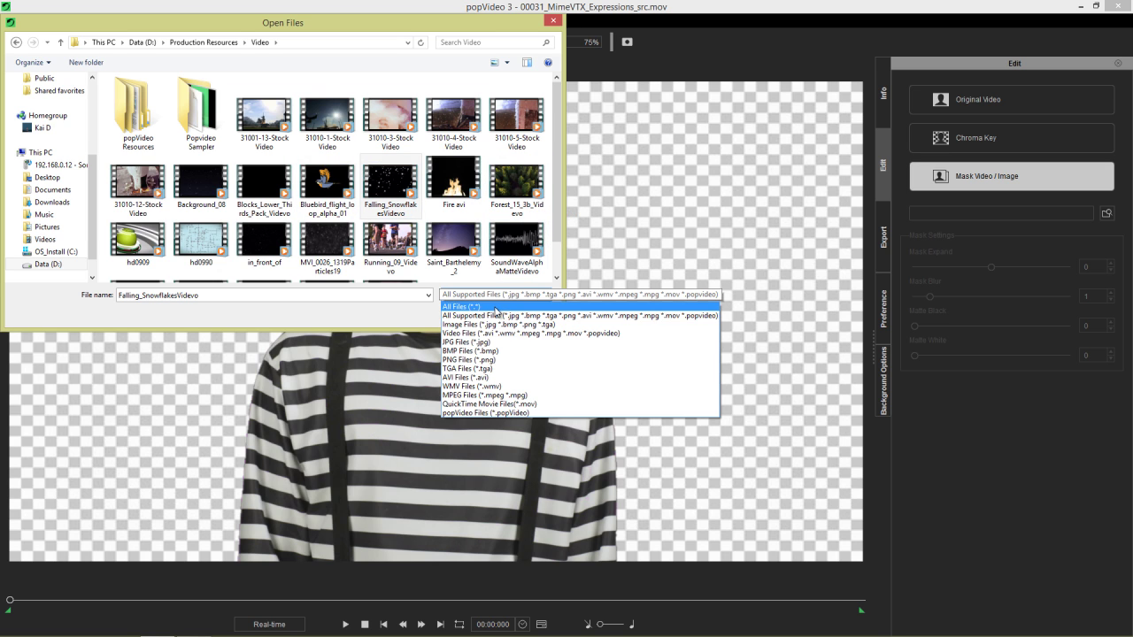
pyautogui.click(497, 307)
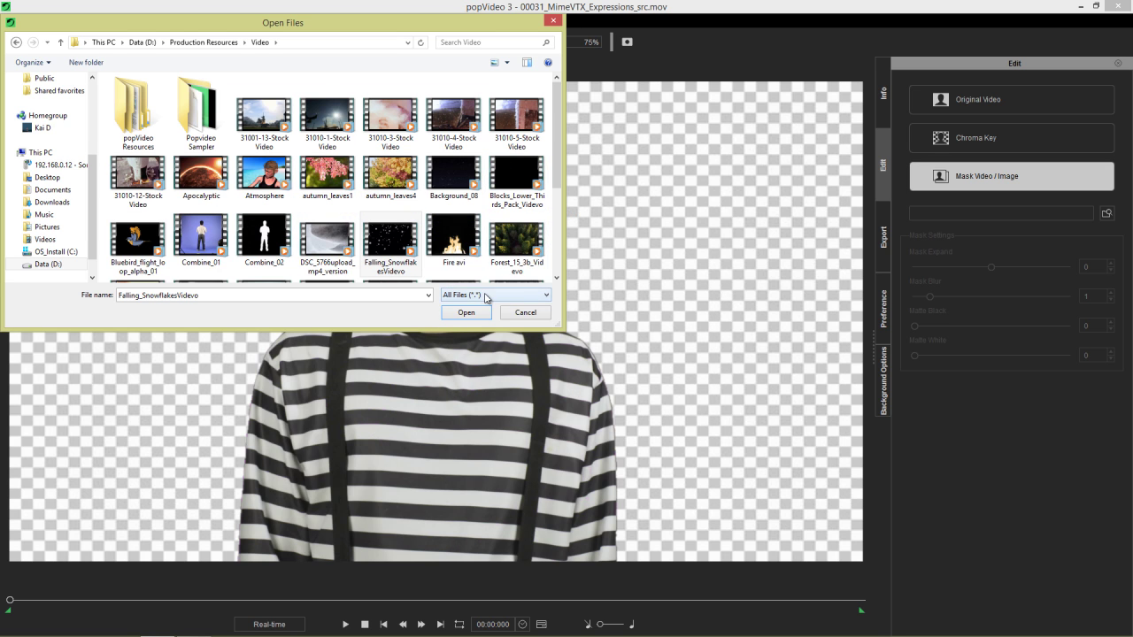
pyautogui.click(486, 298)
pyautogui.click(491, 313)
pyautogui.click(498, 295)
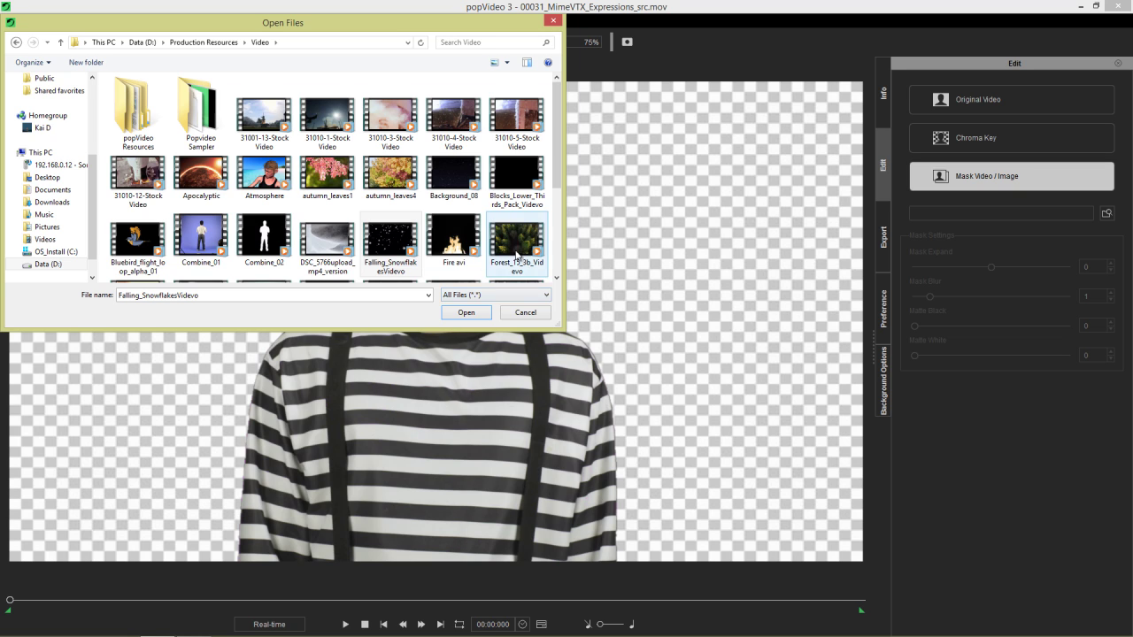
pyautogui.click(499, 292)
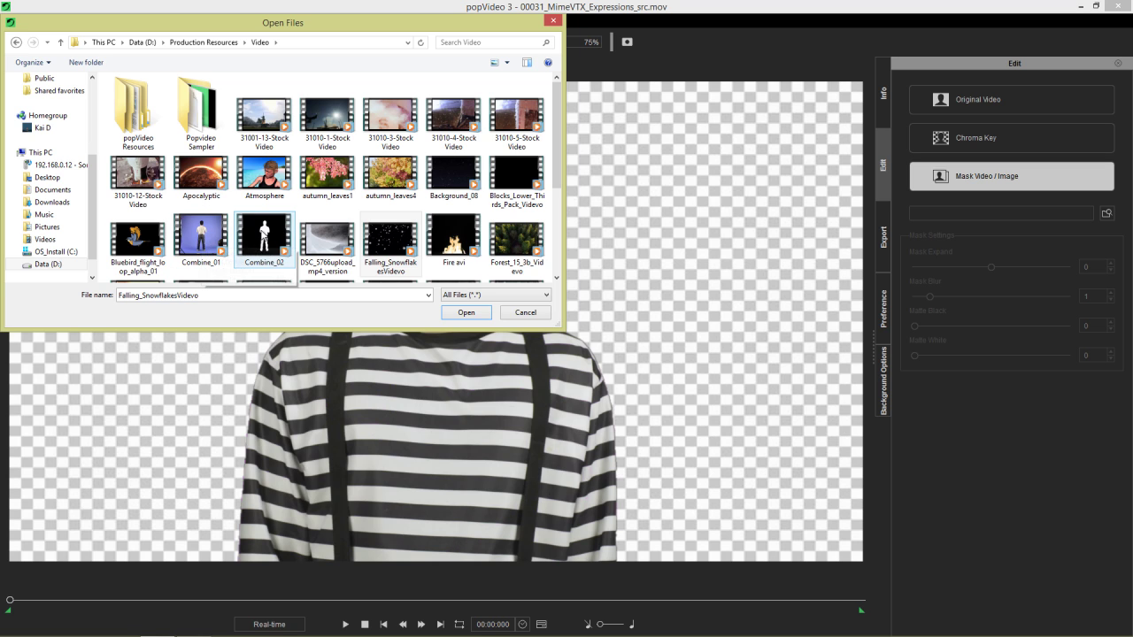
# Step: Open the Combine_01 blue-screen clip and scroll through the view
pyautogui.doubleClick(209, 235)
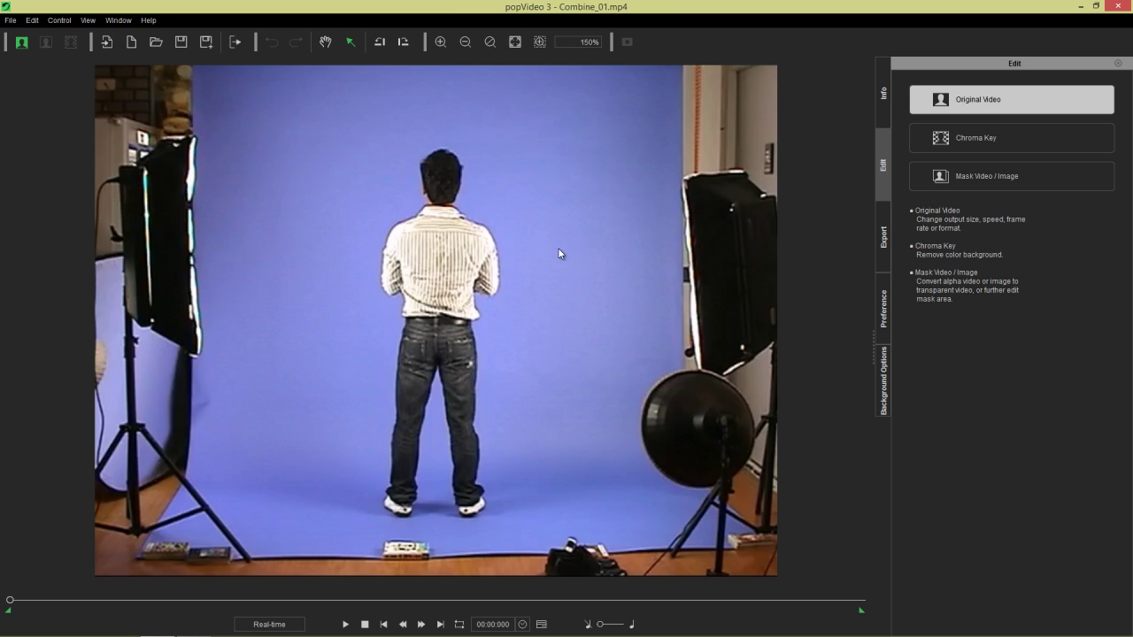
pyautogui.scroll(-4, 566, 257)
pyautogui.scroll(1, 574, 260)
pyautogui.scroll(-1, 574, 260)
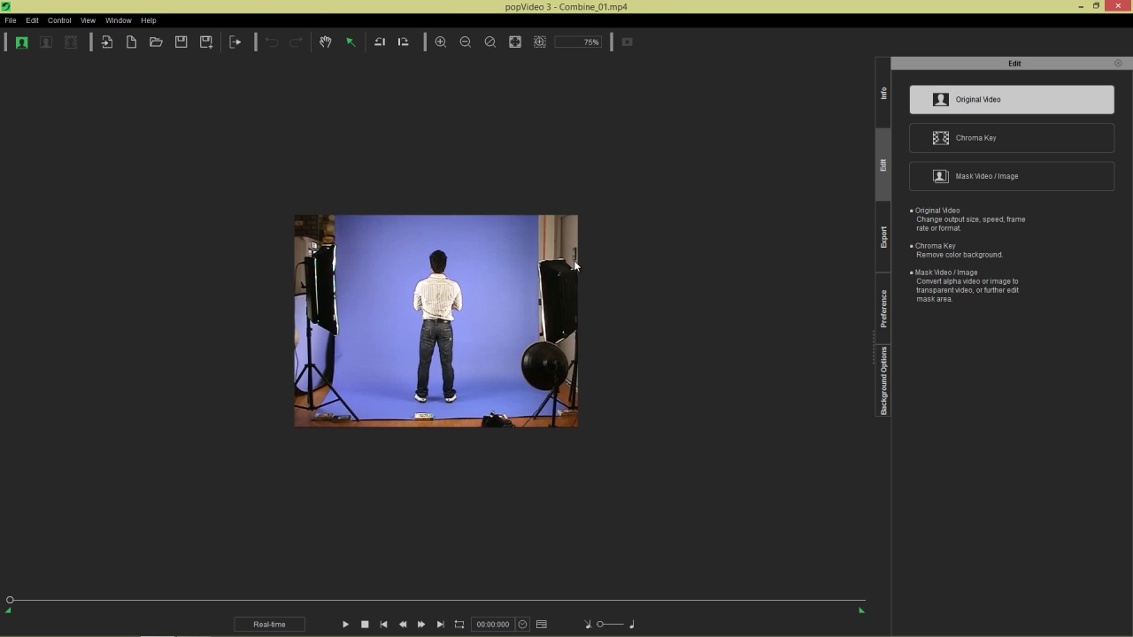
pyautogui.scroll(1, 575, 264)
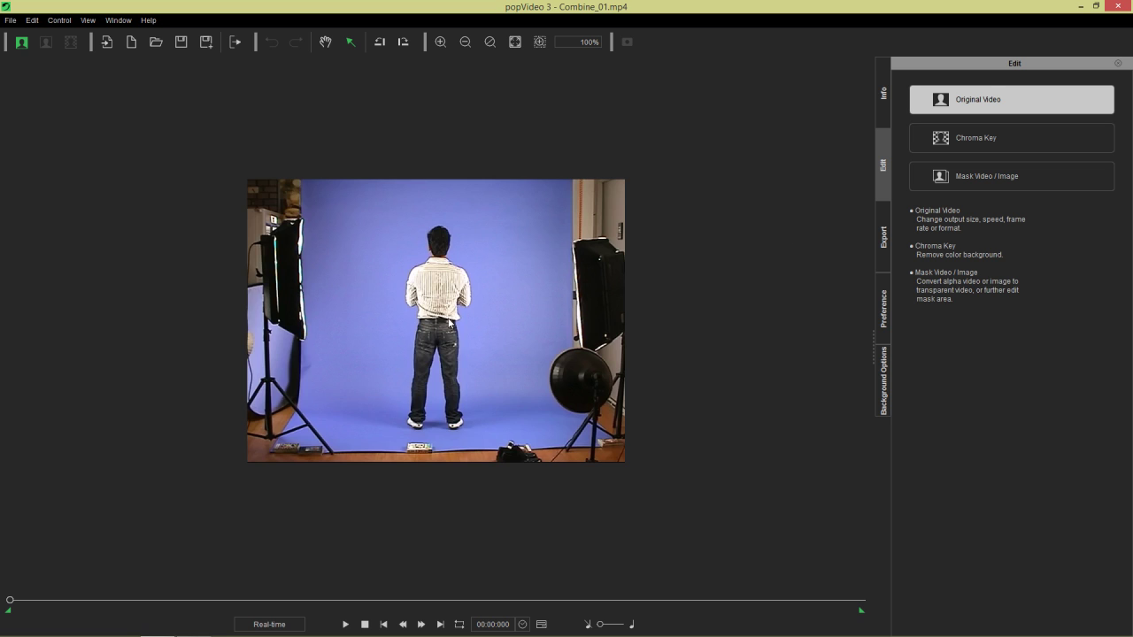
# Step: Load Combine_02.mp4 from Production Resources > Video as the mask video
pyautogui.click(966, 179)
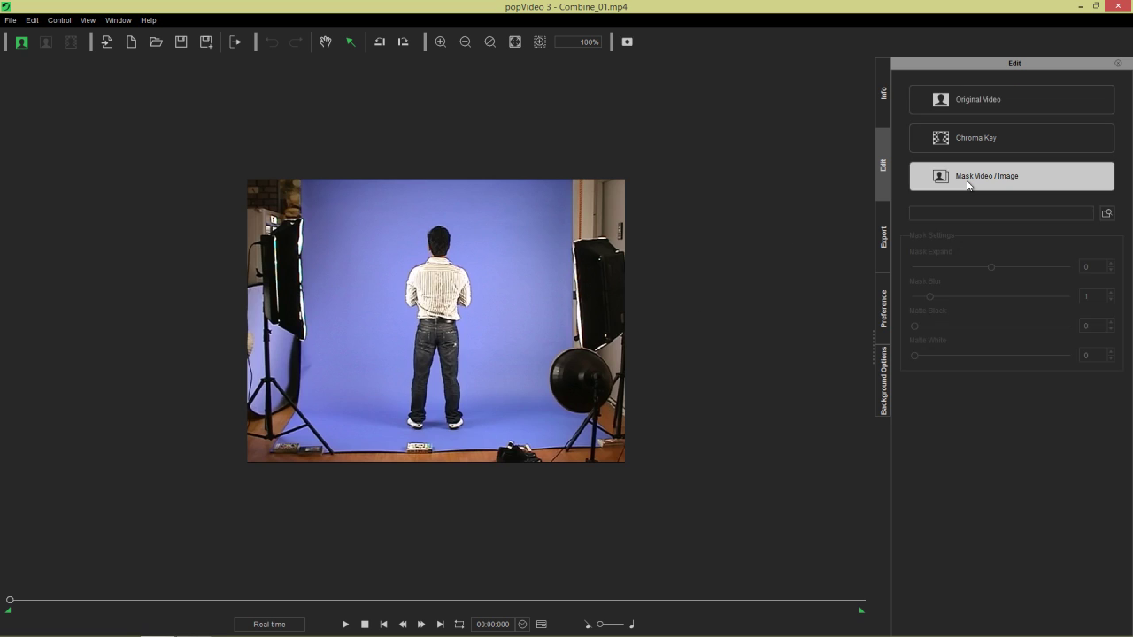
pyautogui.click(1106, 214)
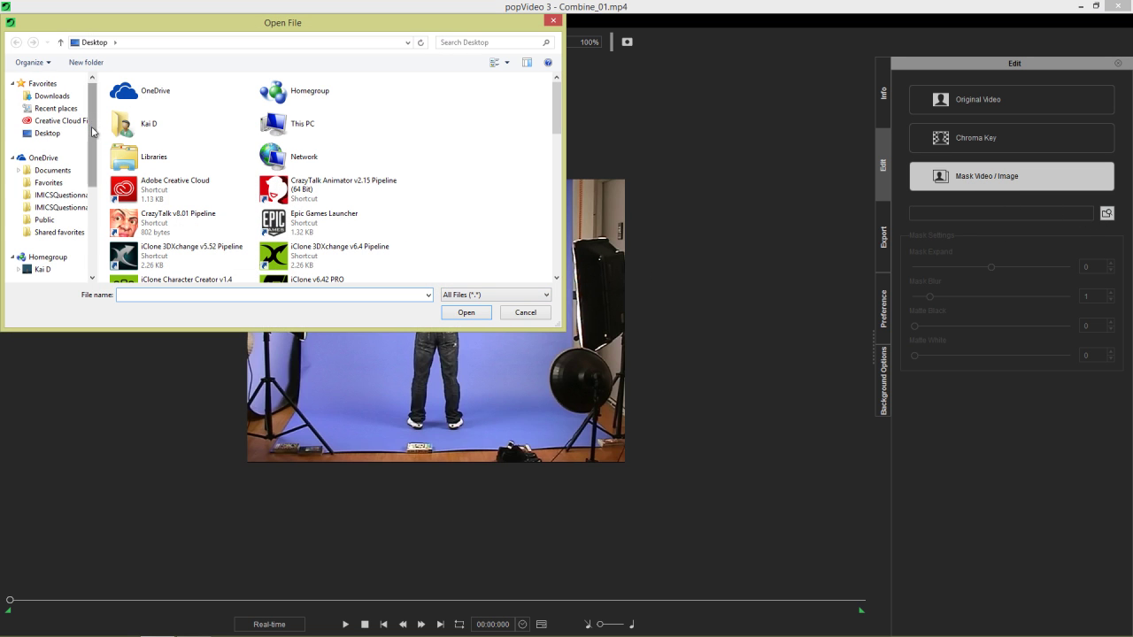
pyautogui.scroll(-5, 62, 235)
pyautogui.click(62, 238)
pyautogui.scroll(-8, 245, 218)
pyautogui.doubleClick(155, 140)
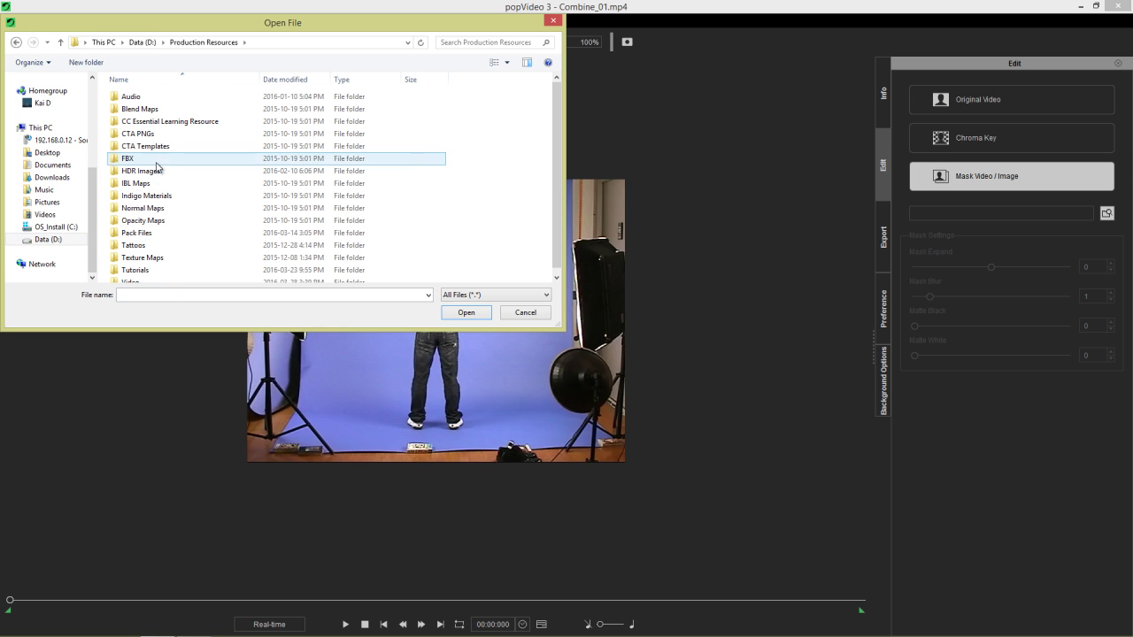
pyautogui.click(146, 222)
pyautogui.scroll(-1, 159, 251)
pyautogui.doubleClick(133, 280)
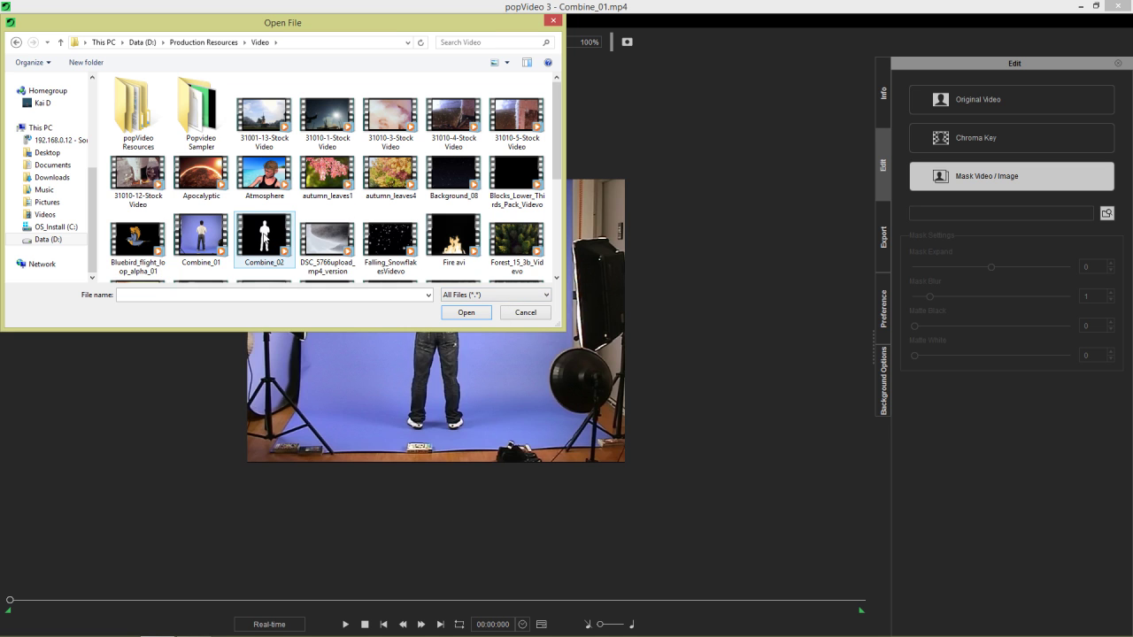
pyautogui.doubleClick(264, 238)
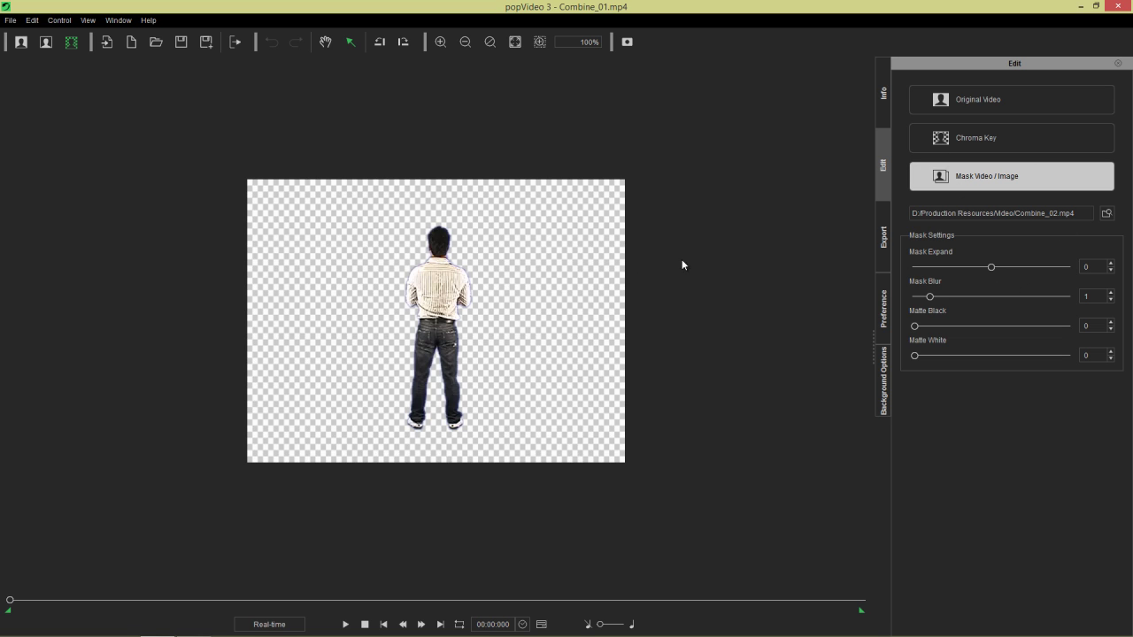
# Step: Check the Export tab's output Format list without changing it, then return to Edit
pyautogui.click(883, 237)
pyautogui.click(973, 87)
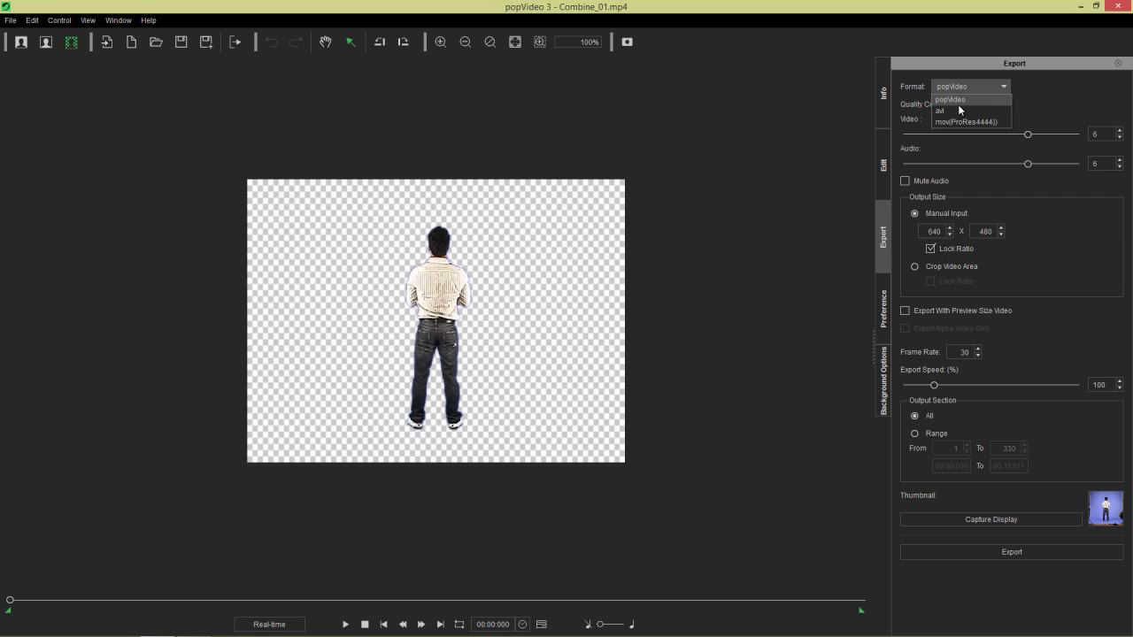
pyautogui.click(1079, 94)
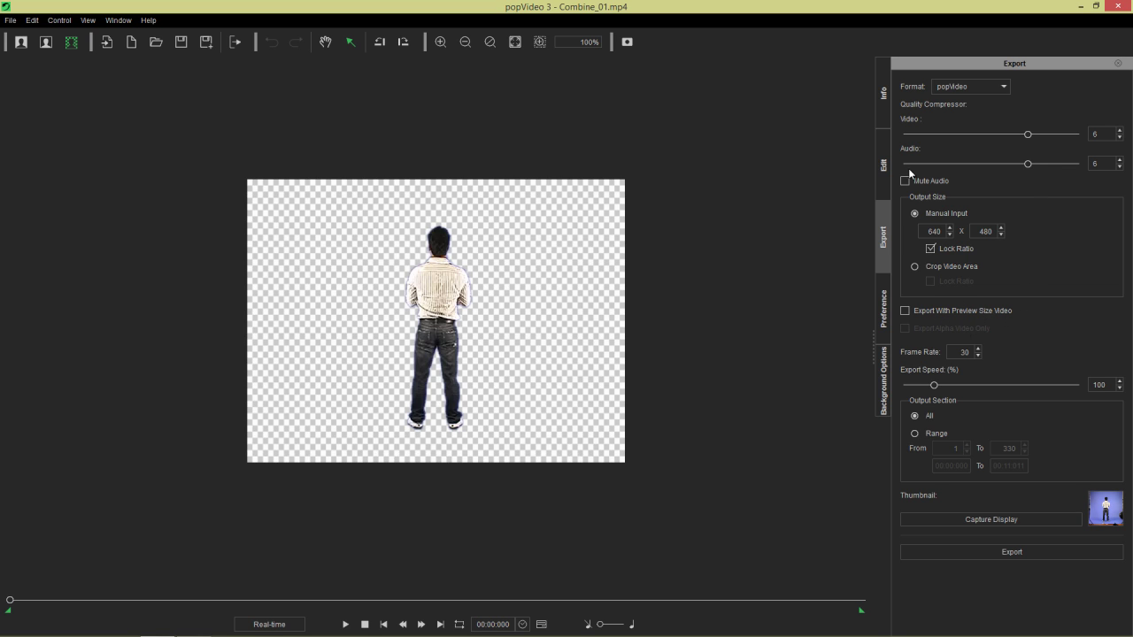
pyautogui.click(881, 163)
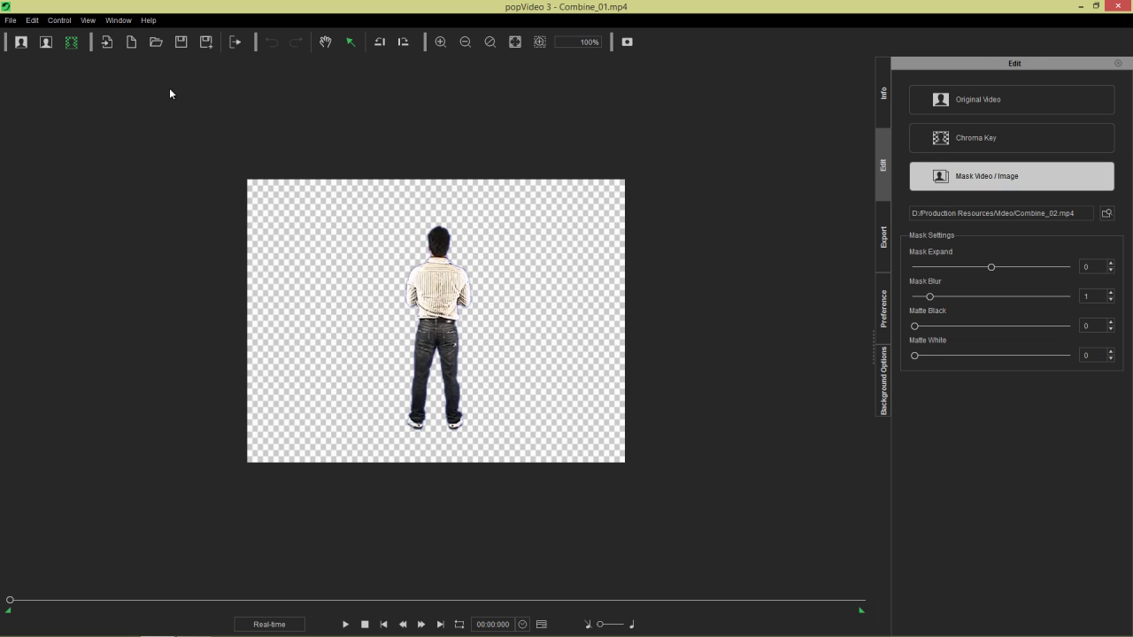
# Step: Reopen 00031_MimeVTX_Expressions_src.mov from popVideo Resources > Color picker
pyautogui.click(102, 45)
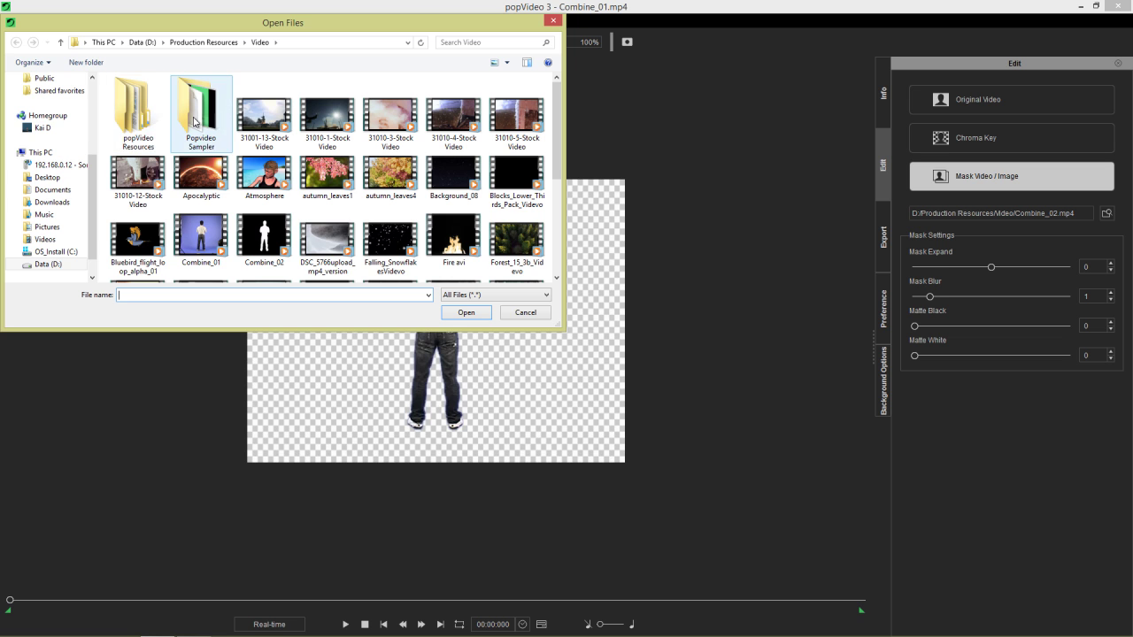
pyautogui.doubleClick(156, 123)
pyautogui.doubleClick(141, 109)
pyautogui.doubleClick(139, 113)
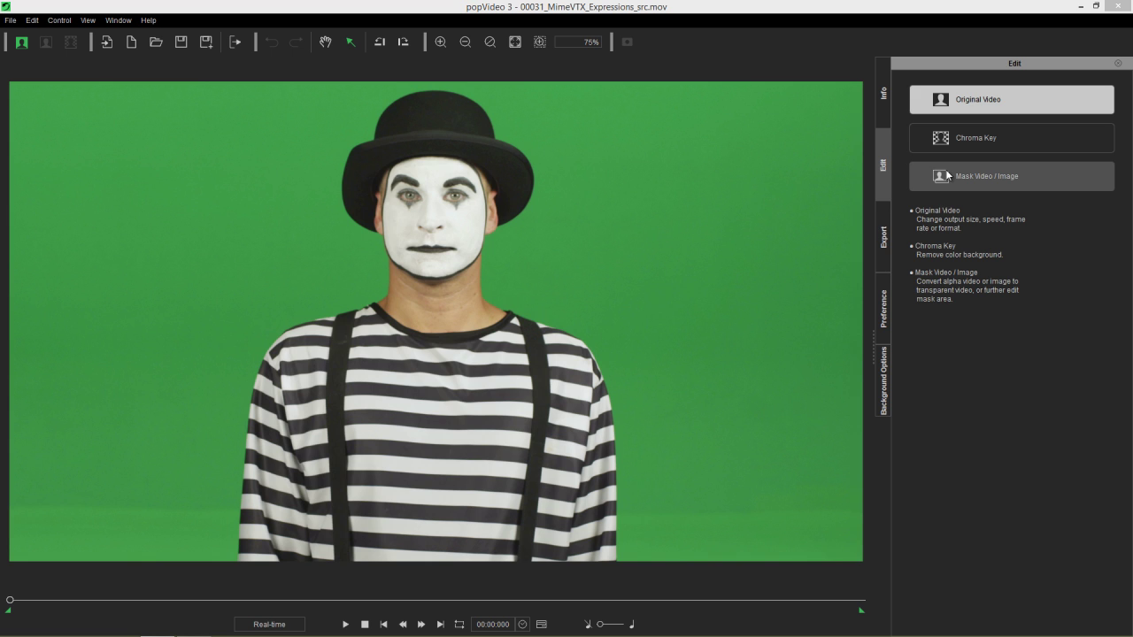
pyautogui.click(963, 140)
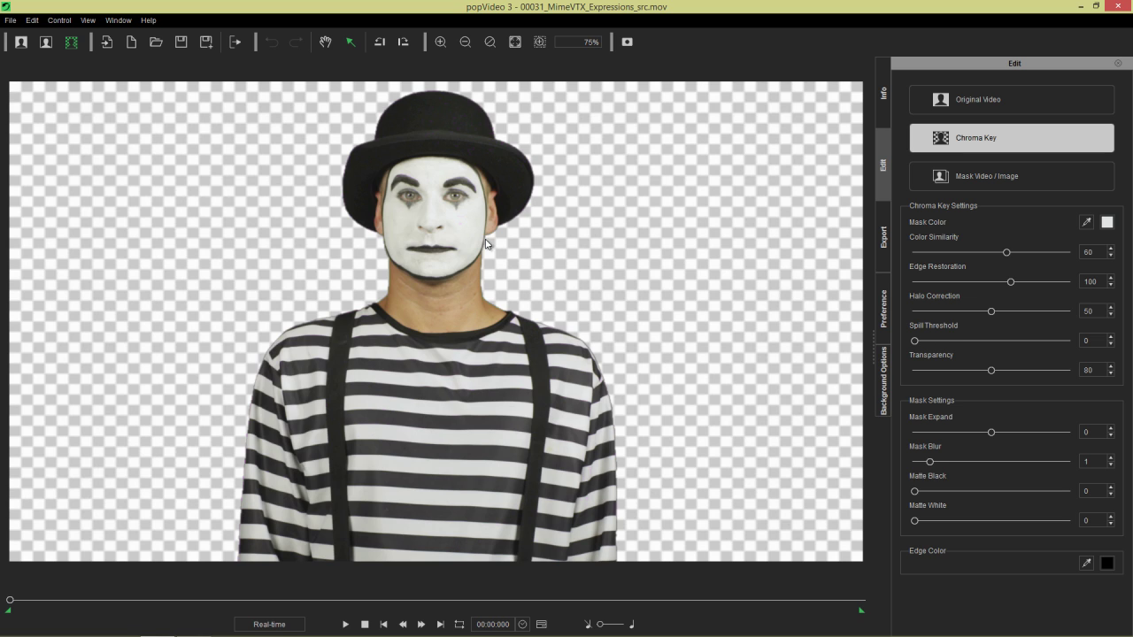
# Step: Paint a red mask over the mime's head and hat with brush size 75
pyautogui.click(628, 43)
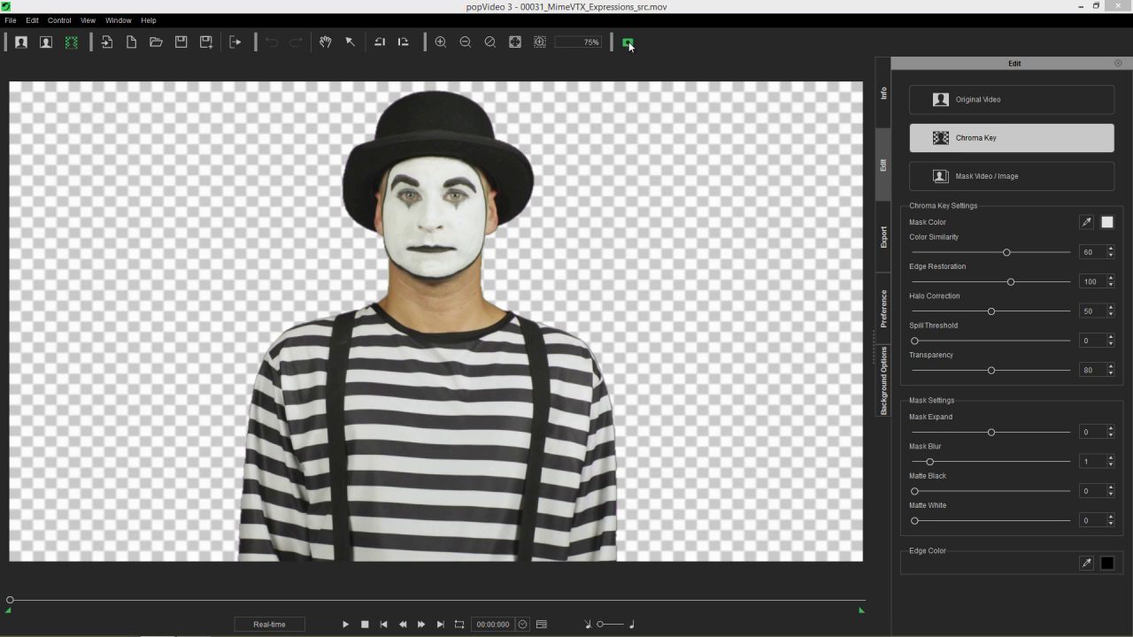
pyautogui.moveTo(591, 309)
pyautogui.mouseDown()
pyautogui.moveTo(695, 121)
pyautogui.moveTo(724, 119)
pyautogui.mouseUp()
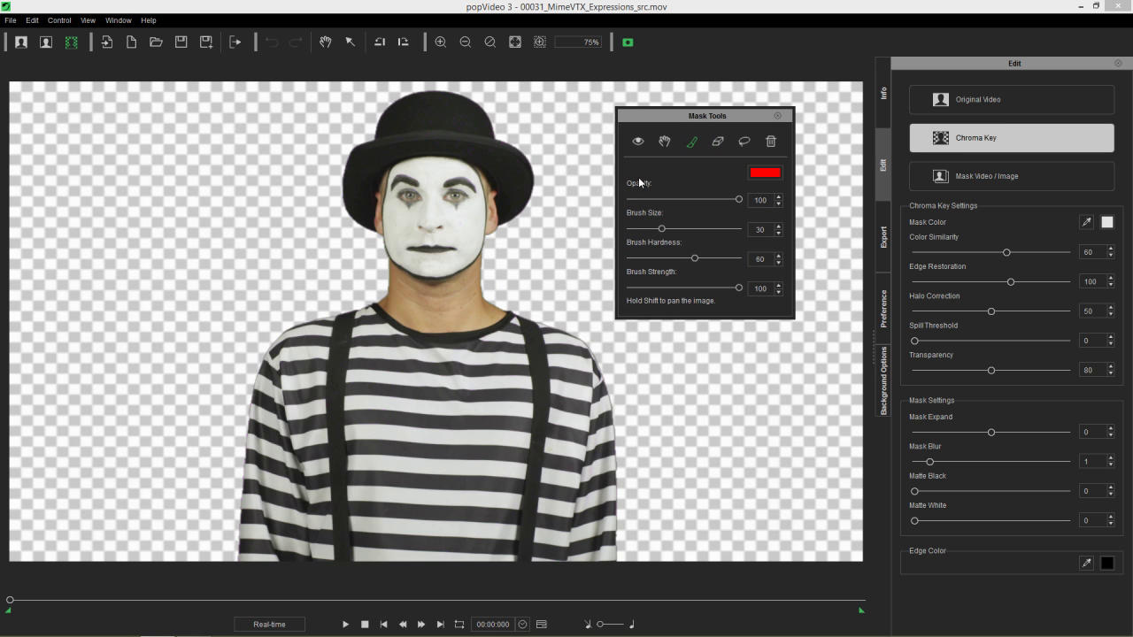
pyautogui.press(']')
pyautogui.press(']')
pyautogui.press(']')
pyautogui.press(']')
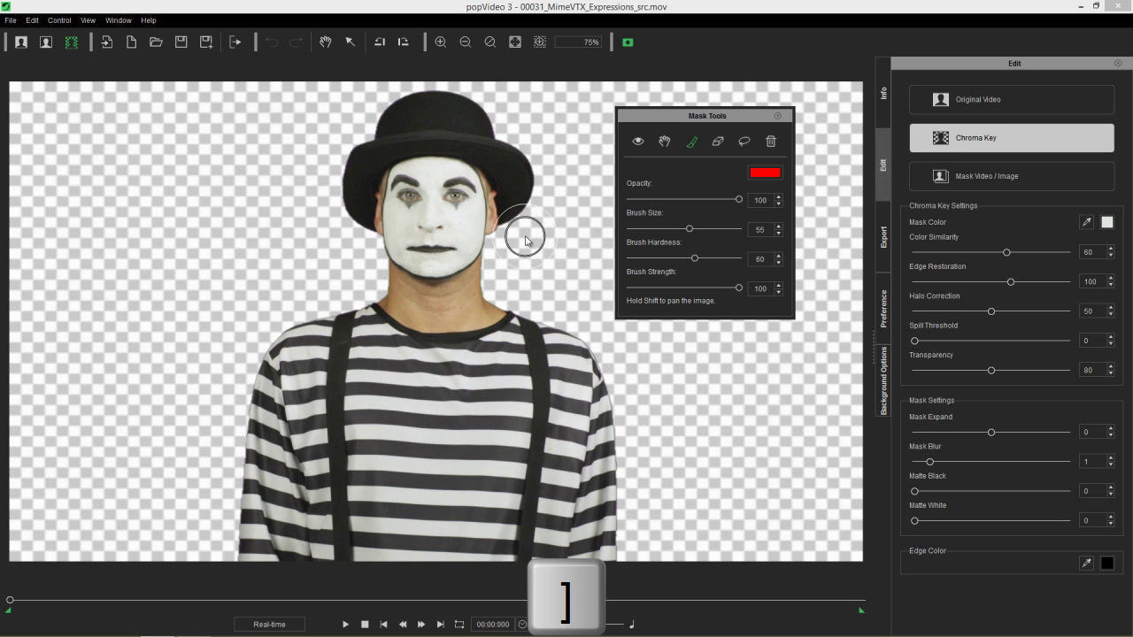
pyautogui.press(']')
pyautogui.click(536, 166)
pyautogui.moveTo(498, 139)
pyautogui.mouseDown()
pyautogui.moveTo(425, 103)
pyautogui.moveTo(371, 115)
pyautogui.moveTo(459, 143)
pyautogui.moveTo(532, 216)
pyautogui.moveTo(455, 168)
pyautogui.moveTo(340, 177)
pyautogui.moveTo(520, 244)
pyautogui.moveTo(498, 262)
pyautogui.moveTo(443, 278)
pyautogui.moveTo(368, 267)
pyautogui.moveTo(343, 215)
pyautogui.moveTo(440, 239)
pyautogui.moveTo(484, 233)
pyautogui.moveTo(523, 210)
pyautogui.mouseUp()
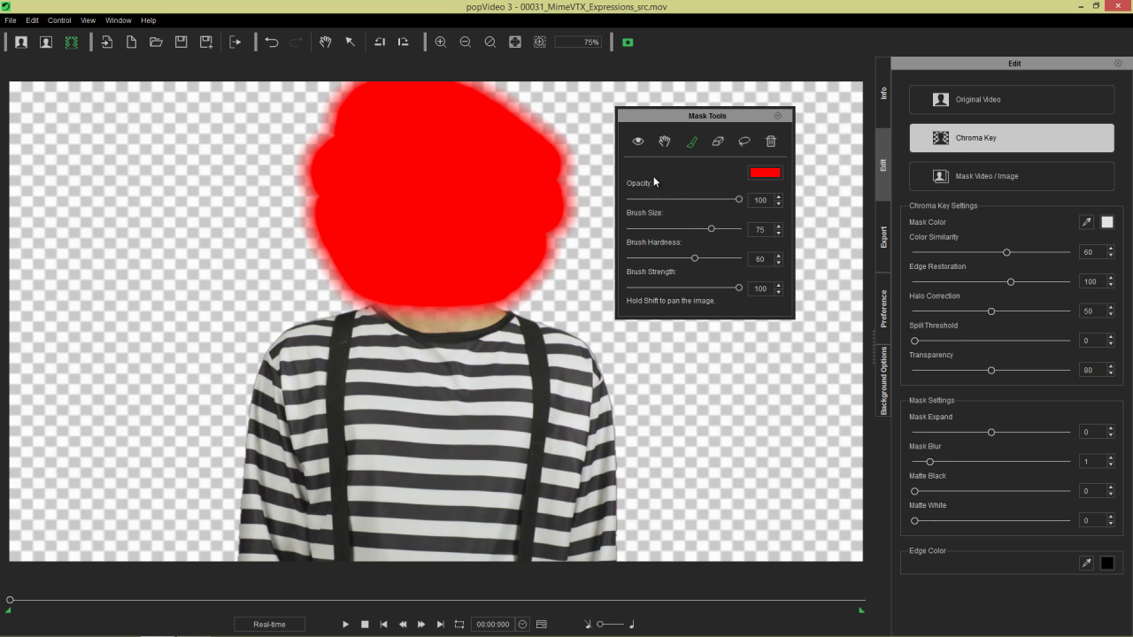
# Step: Preview and play the clip with the head masked out, then show the mask again
pyautogui.click(639, 141)
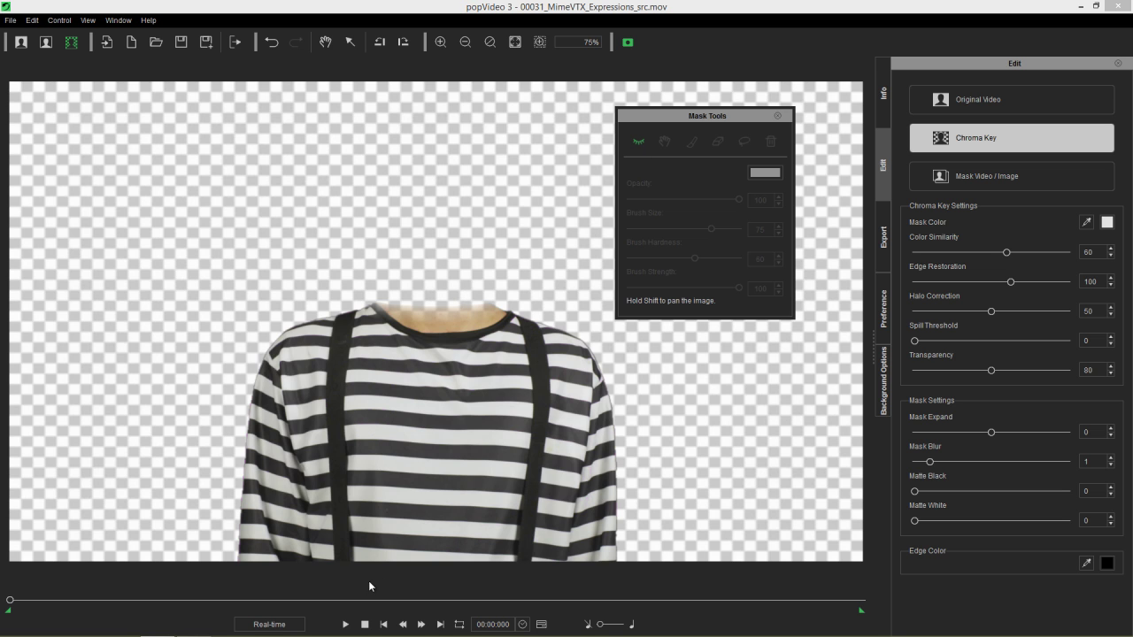
pyautogui.click(347, 624)
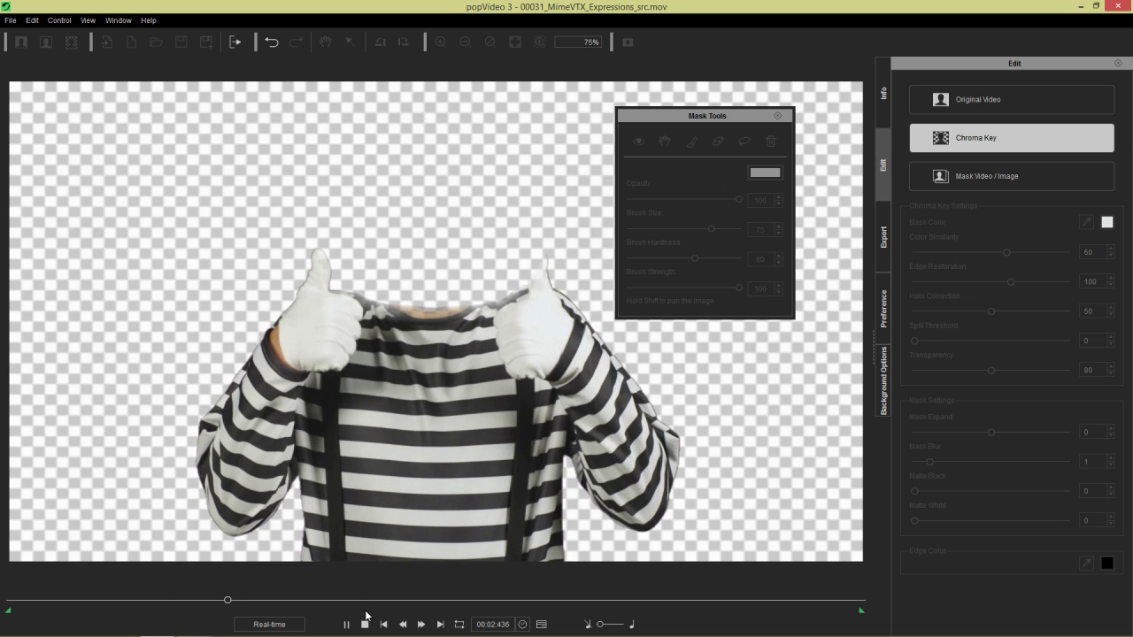
pyautogui.click(365, 625)
pyautogui.click(639, 144)
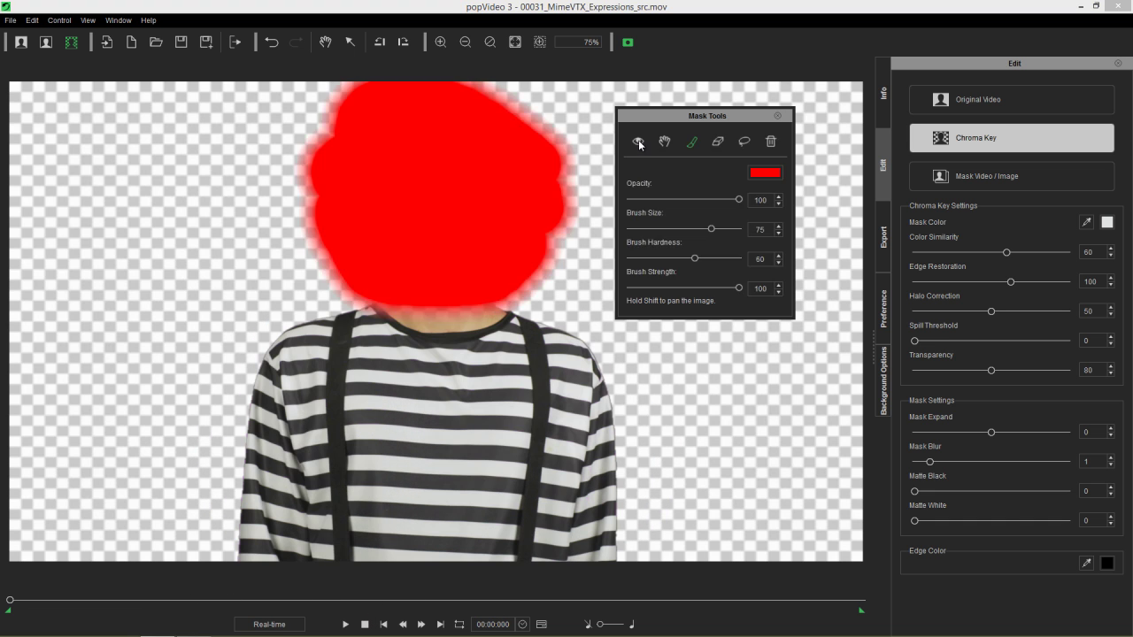
# Step: Erase the red head mask with the Eraser and close the Mask Tools panel
pyautogui.click(721, 147)
pyautogui.moveTo(523, 115)
pyautogui.mouseDown()
pyautogui.moveTo(381, 105)
pyautogui.moveTo(537, 135)
pyautogui.moveTo(327, 120)
pyautogui.moveTo(531, 180)
pyautogui.moveTo(407, 215)
pyautogui.moveTo(530, 219)
pyautogui.moveTo(533, 254)
pyautogui.moveTo(567, 151)
pyautogui.moveTo(531, 262)
pyautogui.moveTo(385, 278)
pyautogui.moveTo(360, 255)
pyautogui.moveTo(532, 245)
pyautogui.moveTo(417, 303)
pyautogui.moveTo(300, 237)
pyautogui.moveTo(415, 213)
pyautogui.moveTo(526, 274)
pyautogui.moveTo(531, 118)
pyautogui.moveTo(601, 238)
pyautogui.mouseUp()
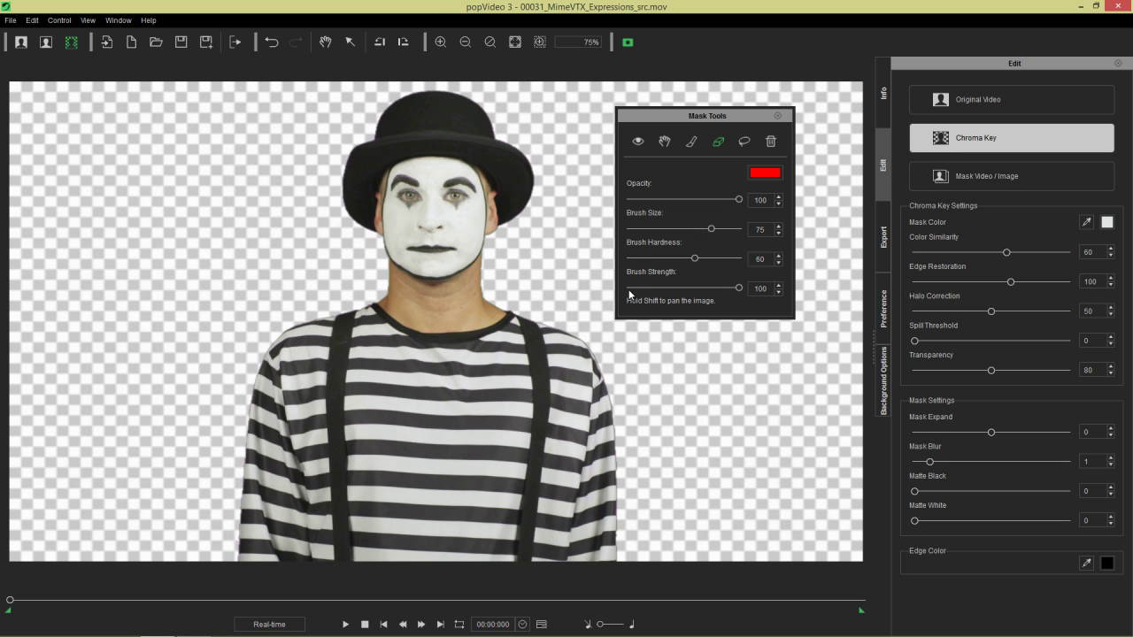
pyautogui.click(777, 118)
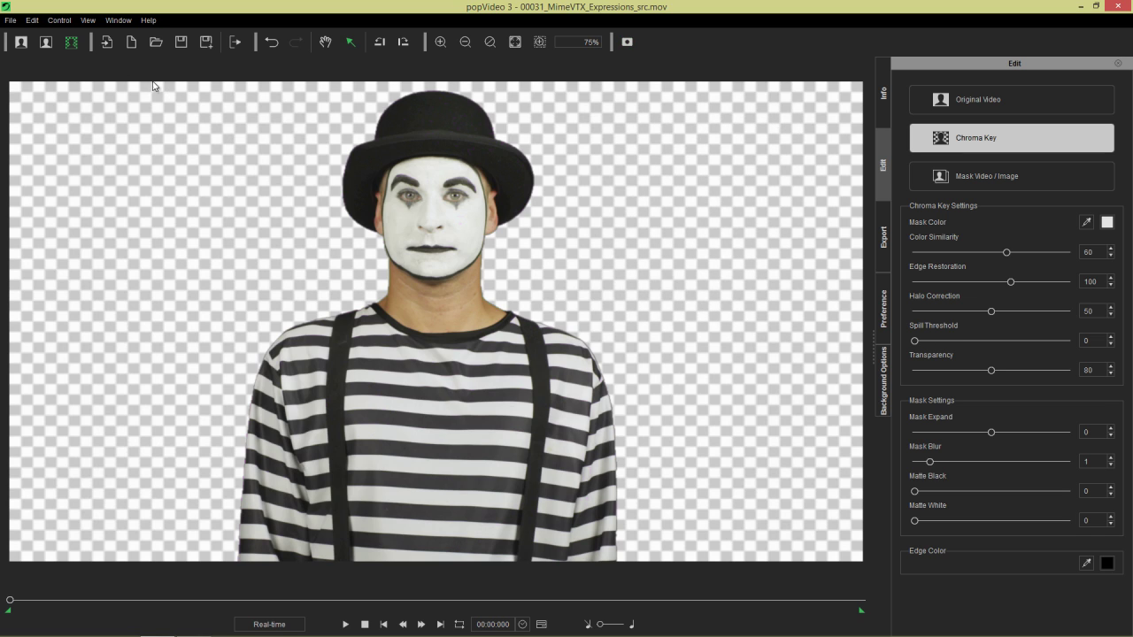
pyautogui.click(21, 43)
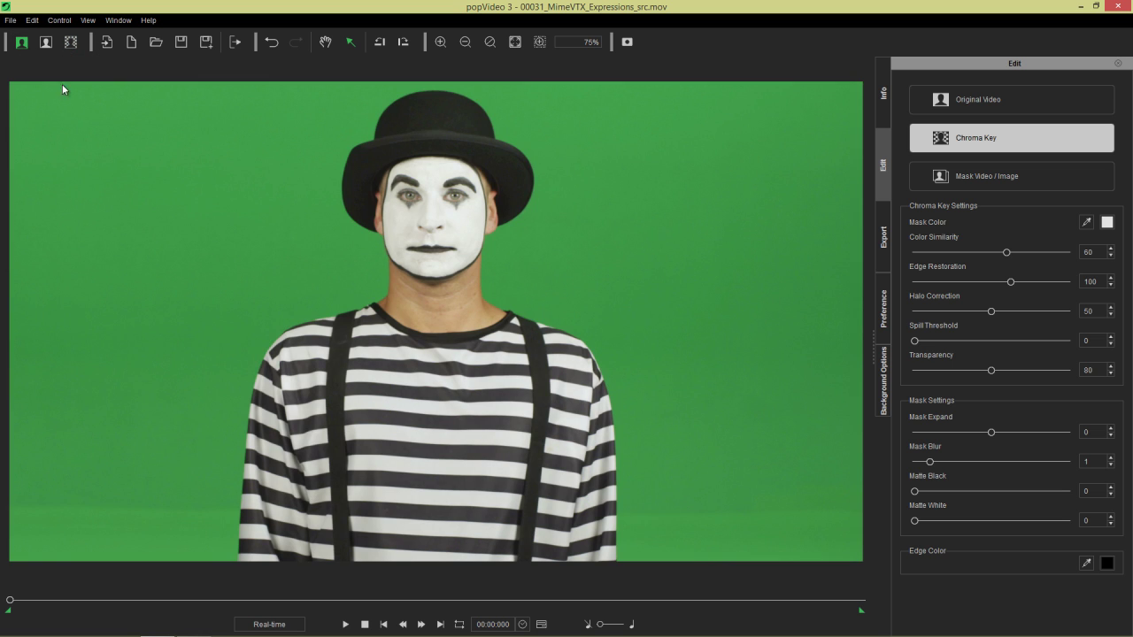
pyautogui.click(47, 42)
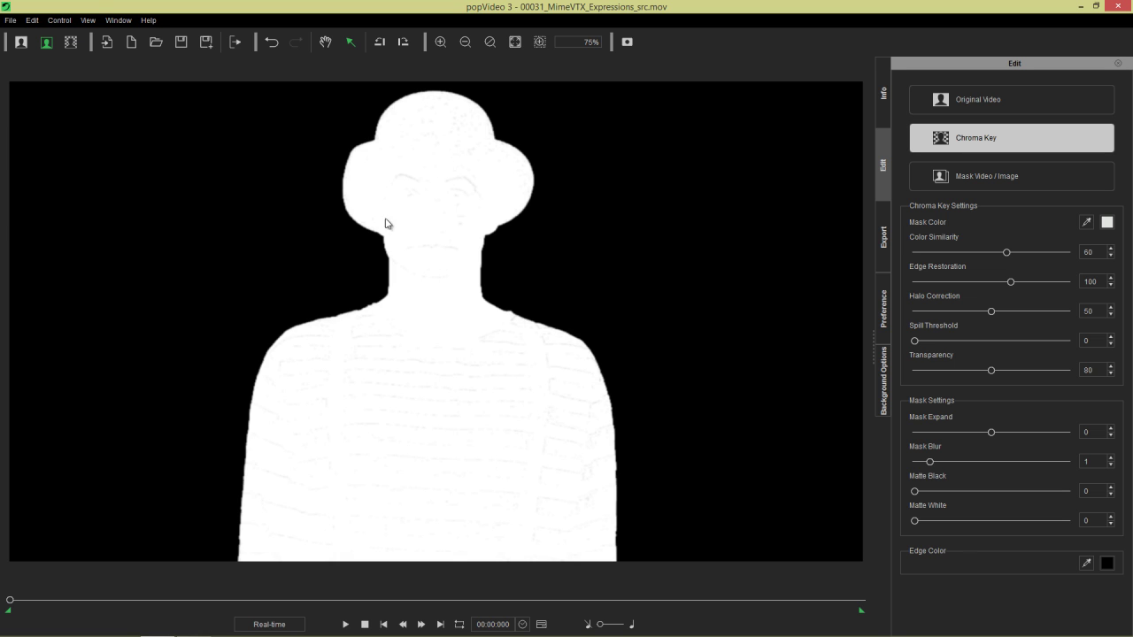
pyautogui.click(72, 43)
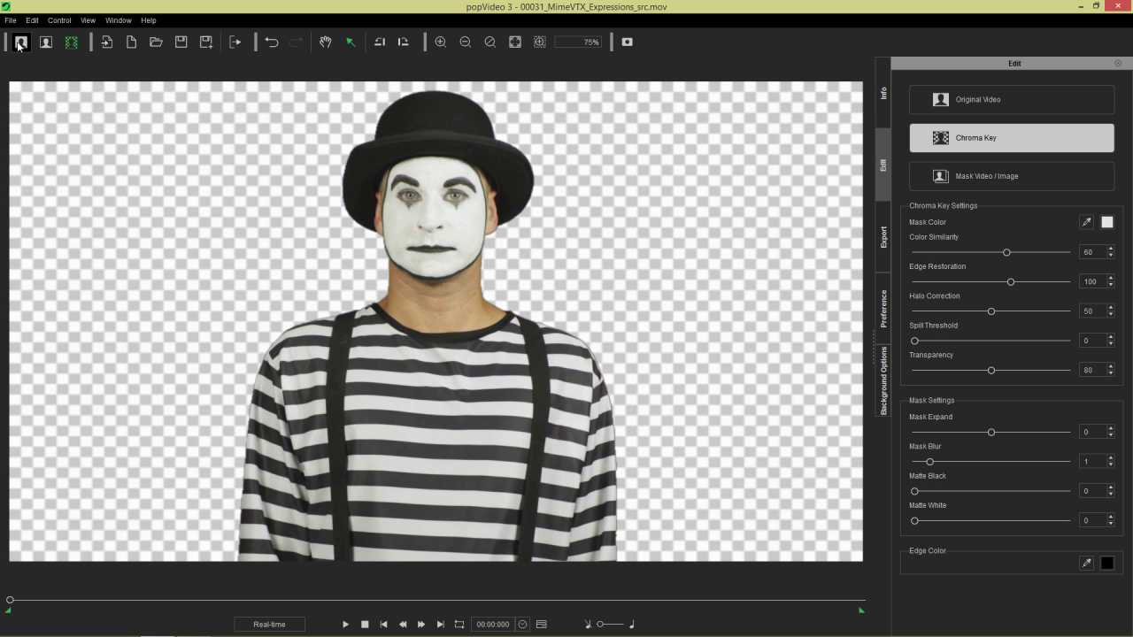
pyautogui.press('1')
pyautogui.press('2')
pyautogui.press('3')
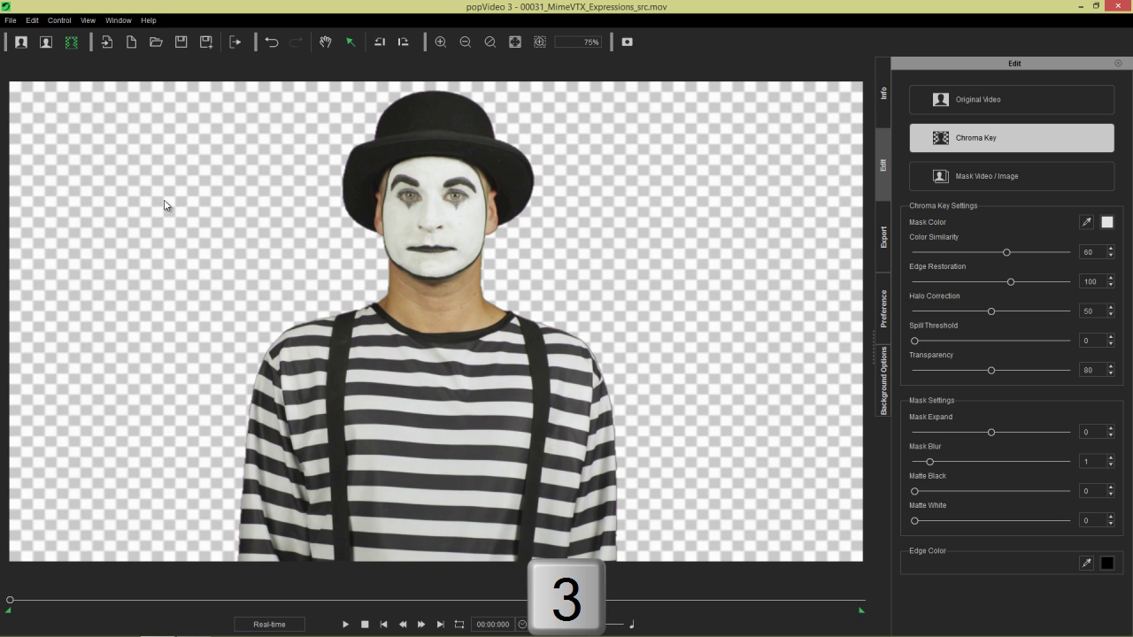
pyautogui.press('1')
pyautogui.press('2')
pyautogui.press('3')
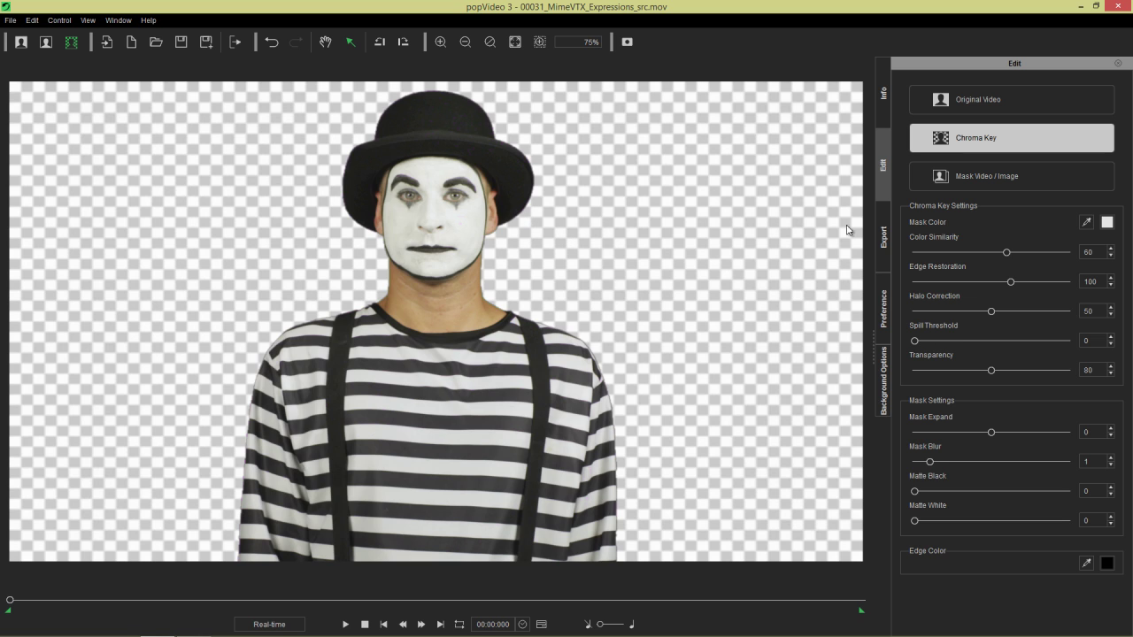
# Step: View the export settings, then open the Preference panel with its Temp Folder setting
pyautogui.click(885, 237)
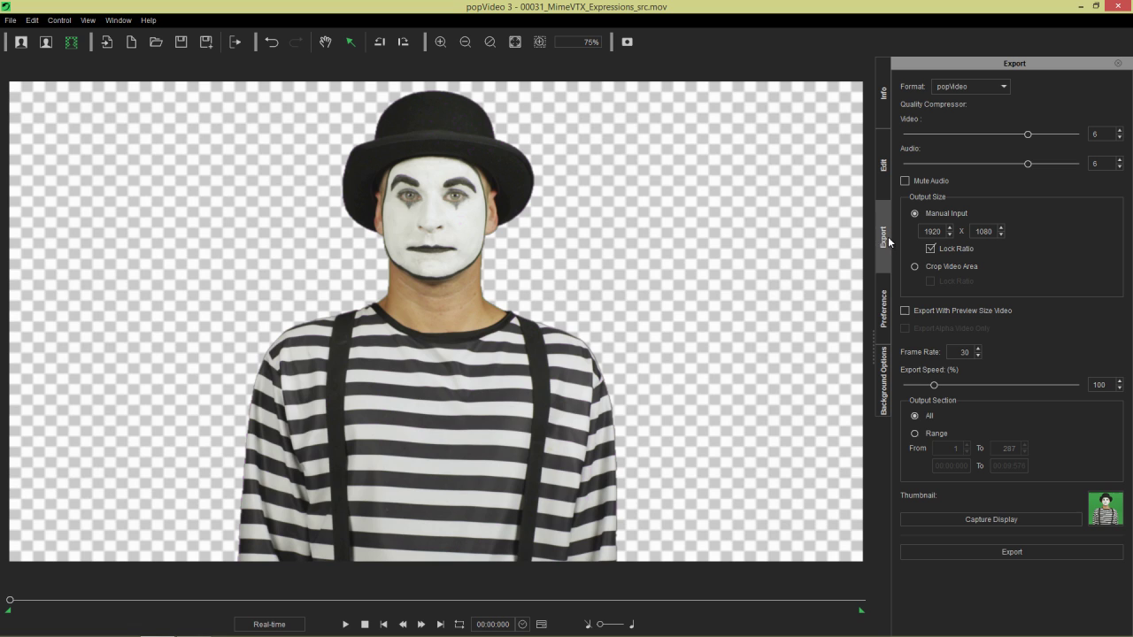
pyautogui.click(884, 303)
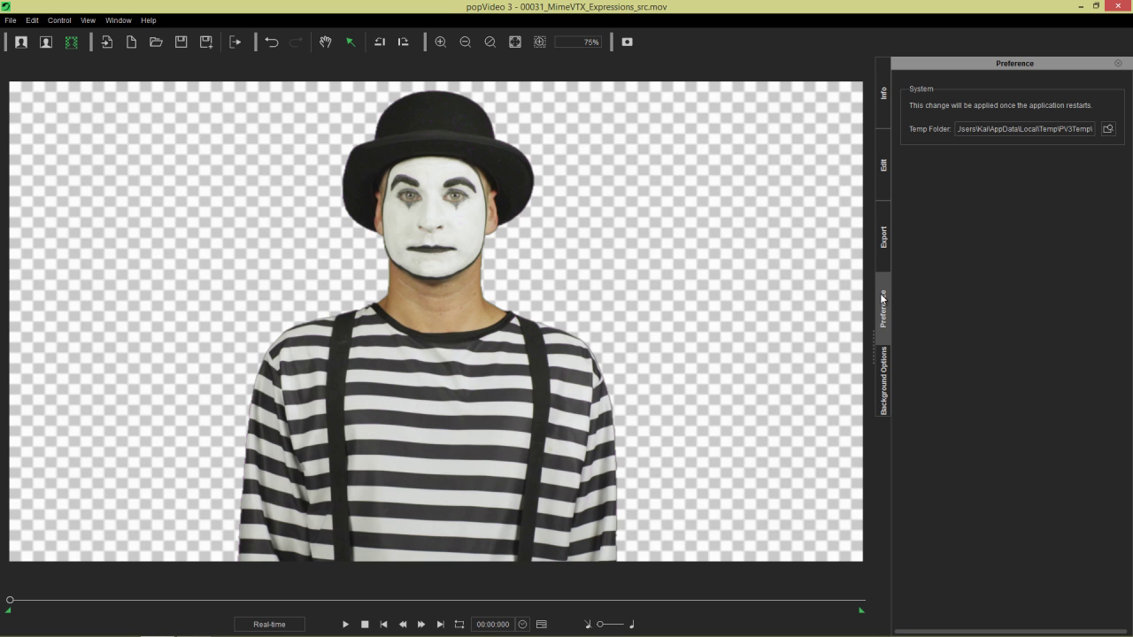
# Step: In Background Options, switch the background to a custom Active Image
pyautogui.click(885, 381)
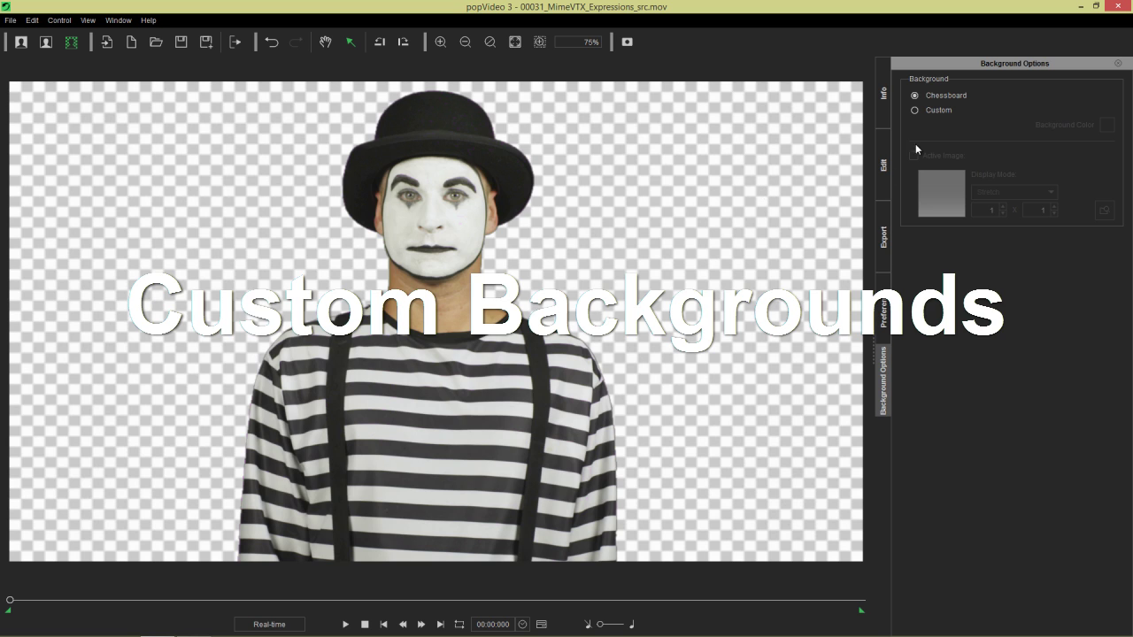
pyautogui.click(938, 111)
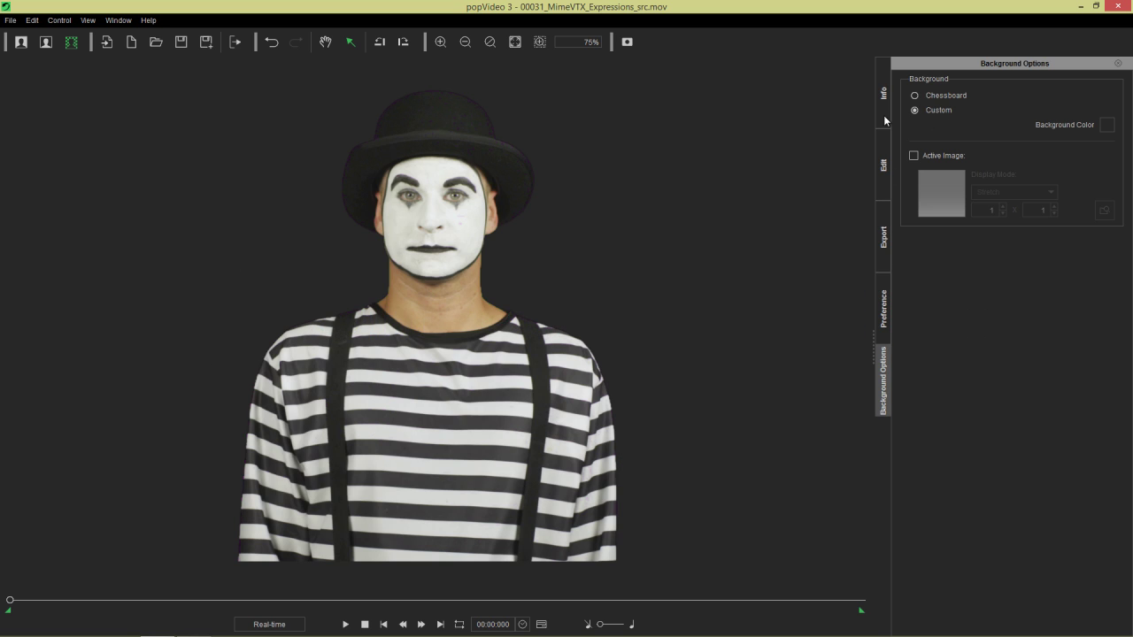
pyautogui.click(921, 156)
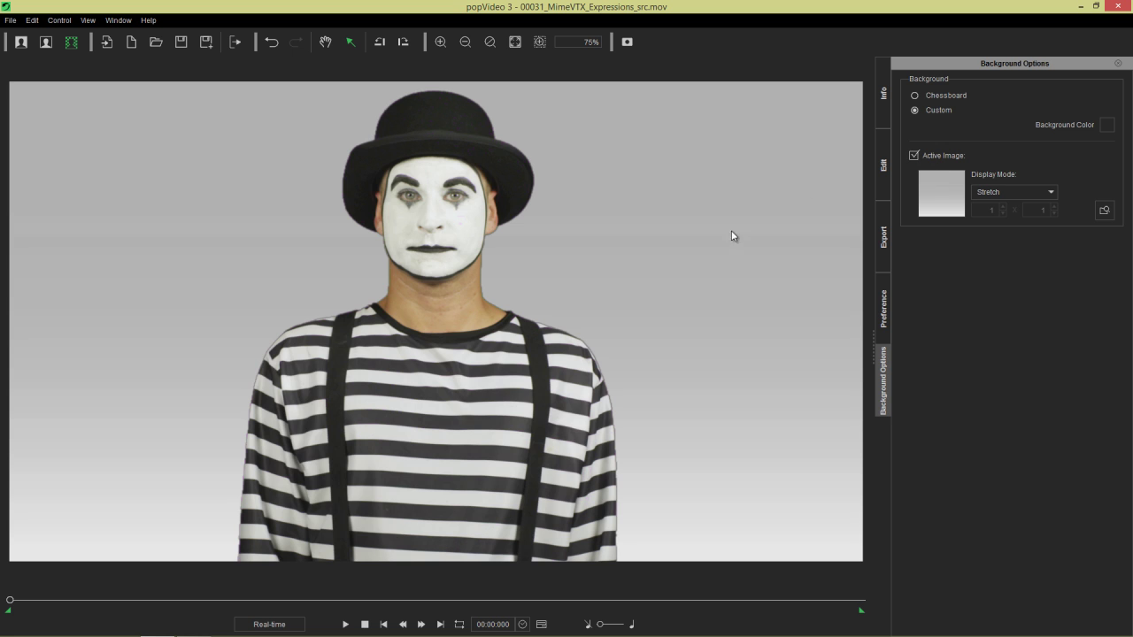
pyautogui.click(946, 190)
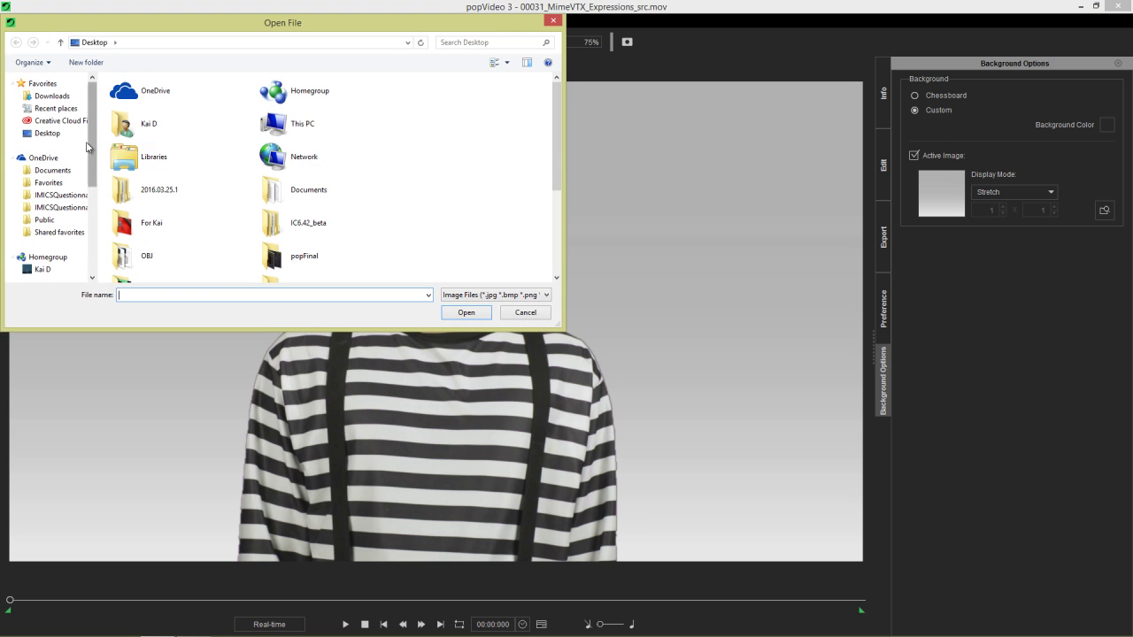
# Step: Load the red polka-dot texture from D:\Production Resources\Texture Maps as the background
pyautogui.moveTo(88, 147); pyautogui.dragTo(92, 237)
pyautogui.click(48, 239)
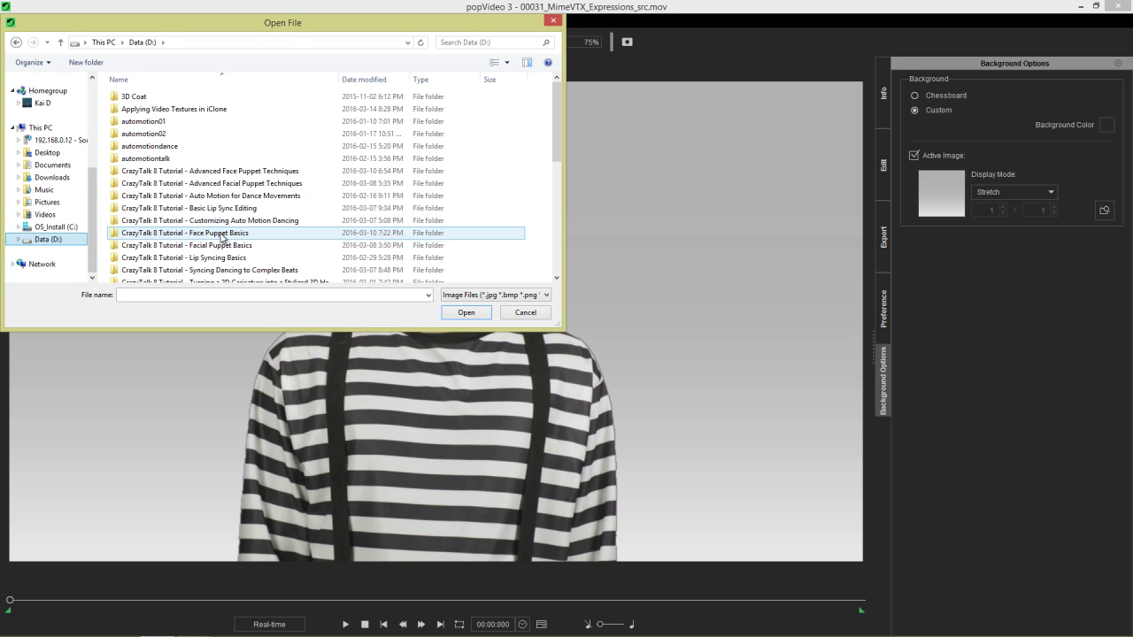
pyautogui.scroll(-5, 221, 238)
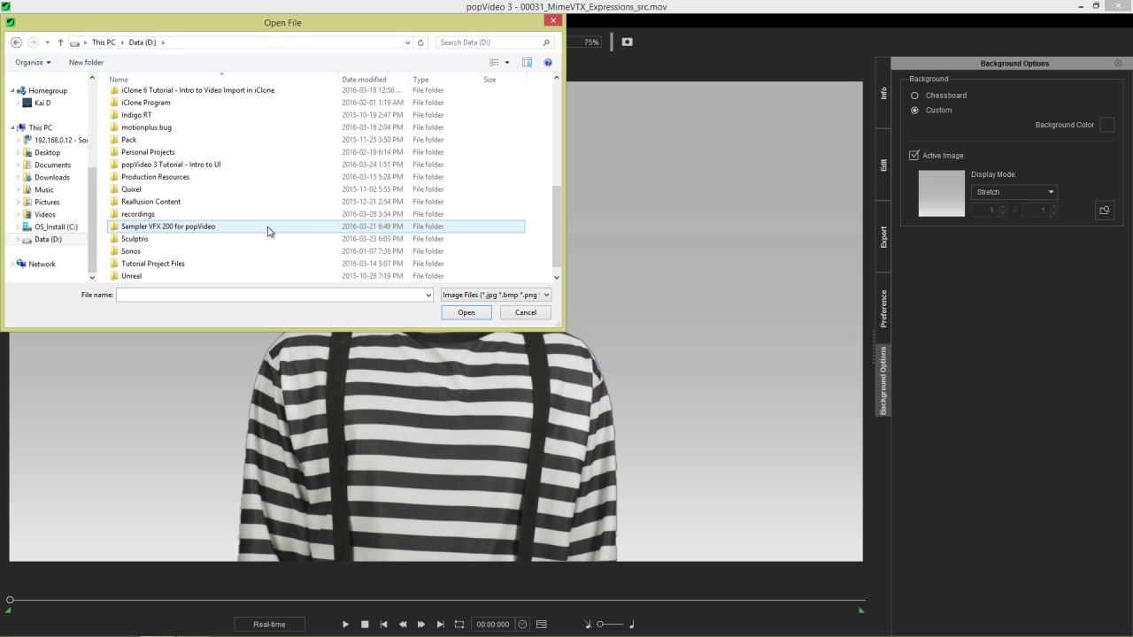
pyautogui.doubleClick(160, 180)
pyautogui.click(146, 204)
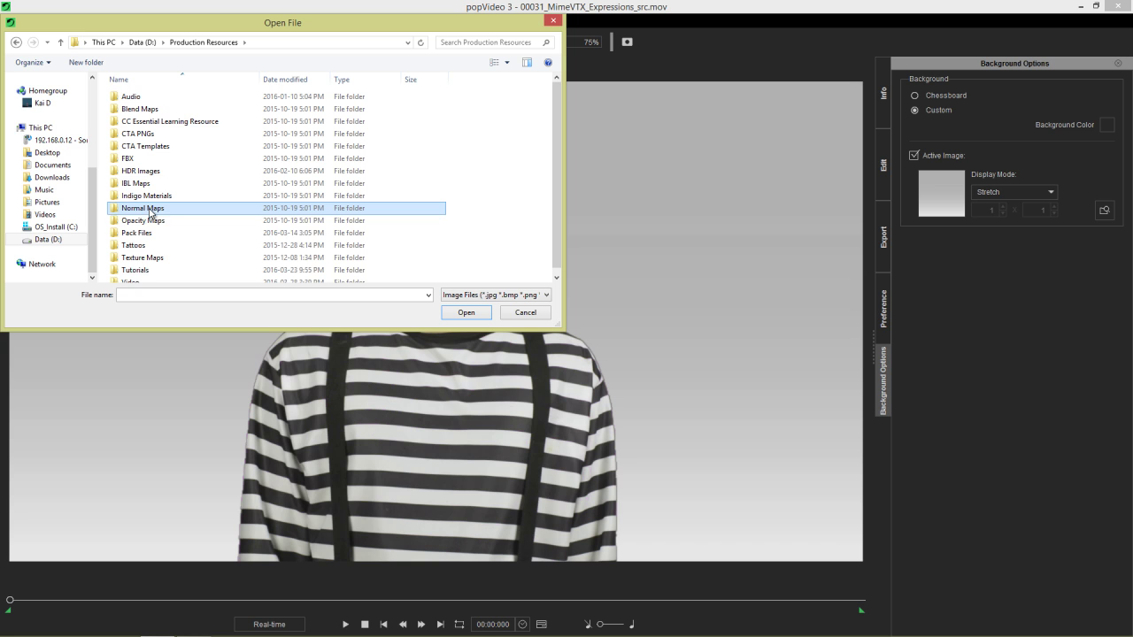
pyautogui.doubleClick(151, 252)
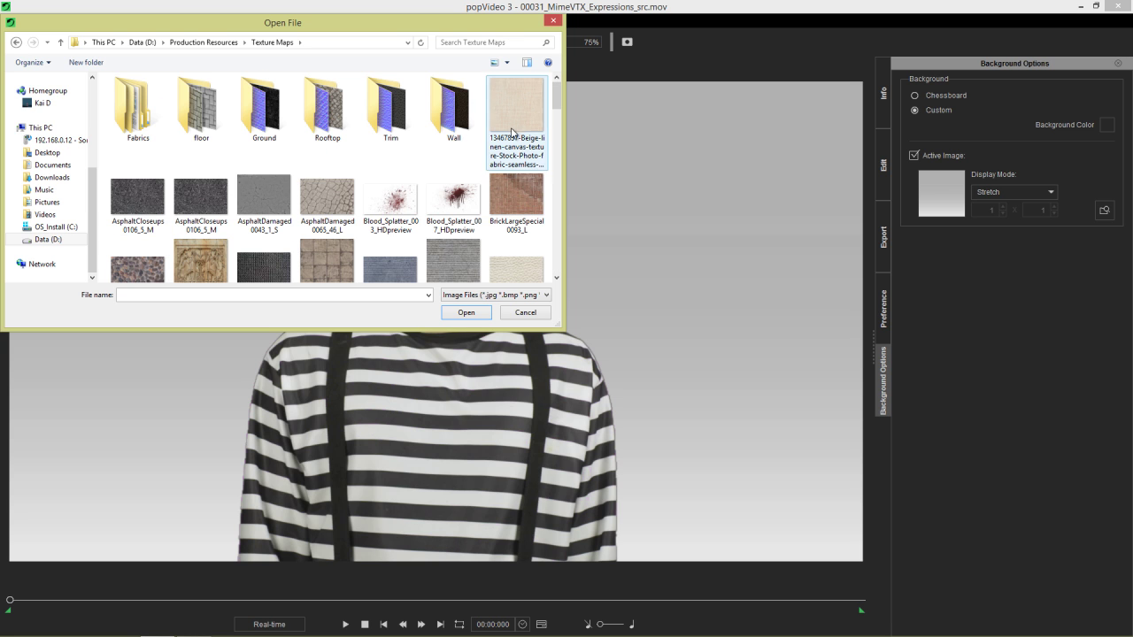
pyautogui.scroll(-10, 515, 131)
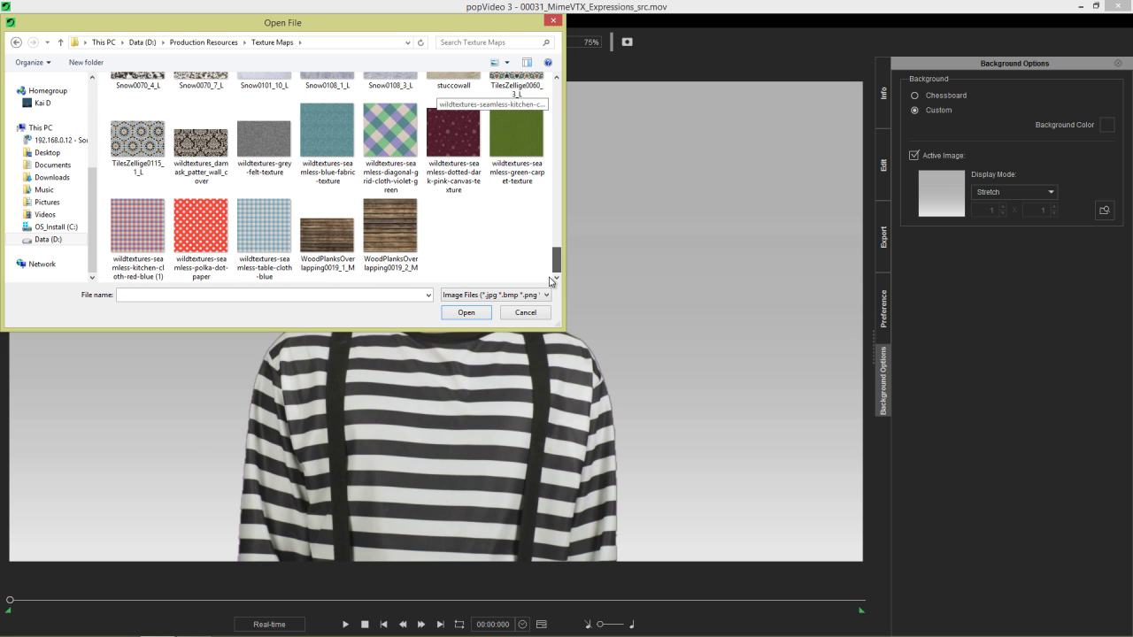
pyautogui.doubleClick(200, 227)
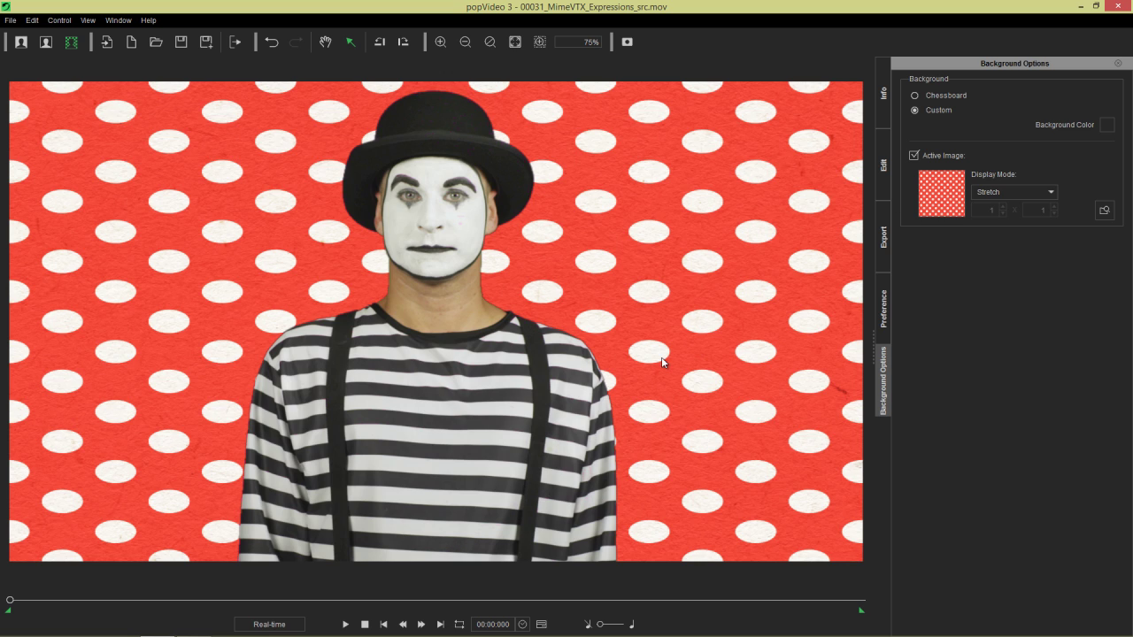
# Step: Tile the polka-dot background 3 across by 2 down, then preview playback
pyautogui.click(1021, 191)
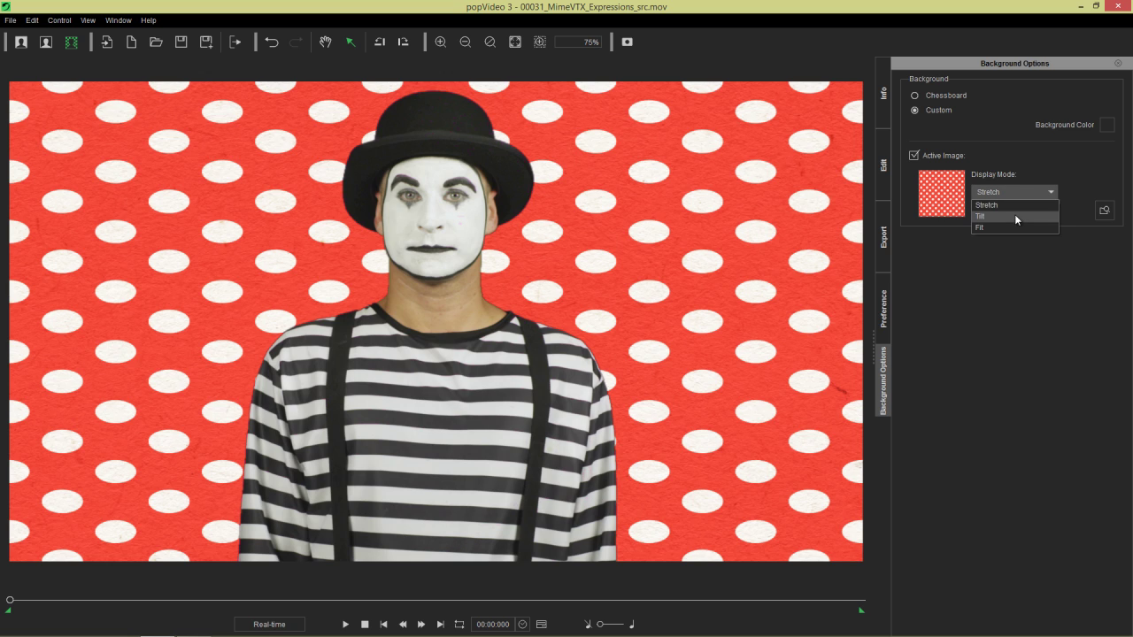
pyautogui.click(1014, 214)
pyautogui.doubleClick(990, 206)
pyautogui.write('2')
pyautogui.click(1042, 211)
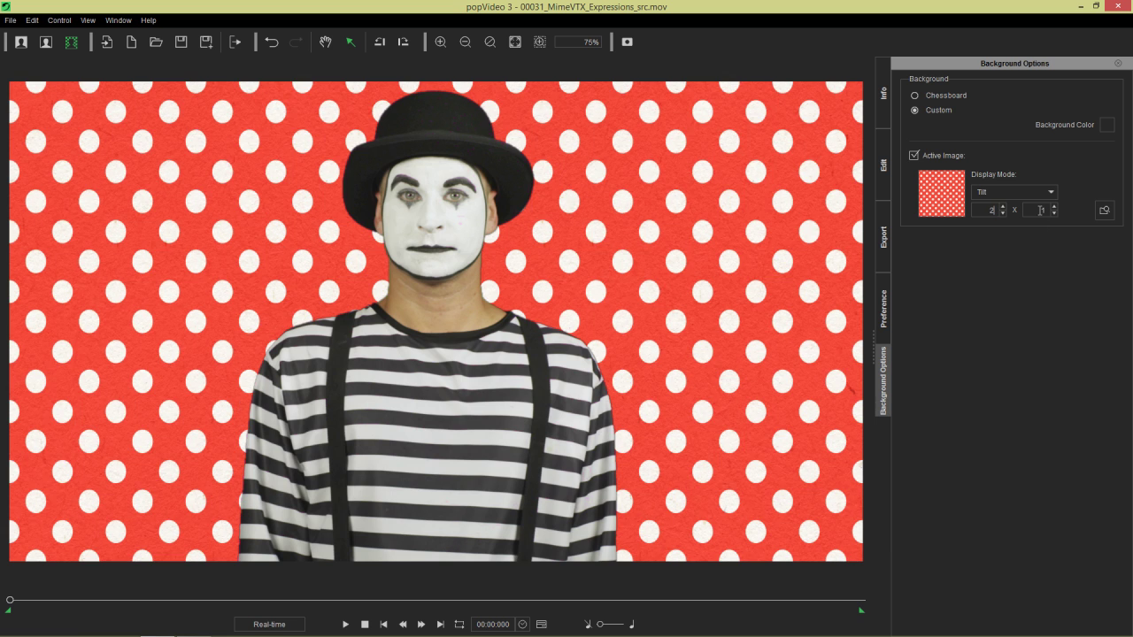
pyautogui.write('2')
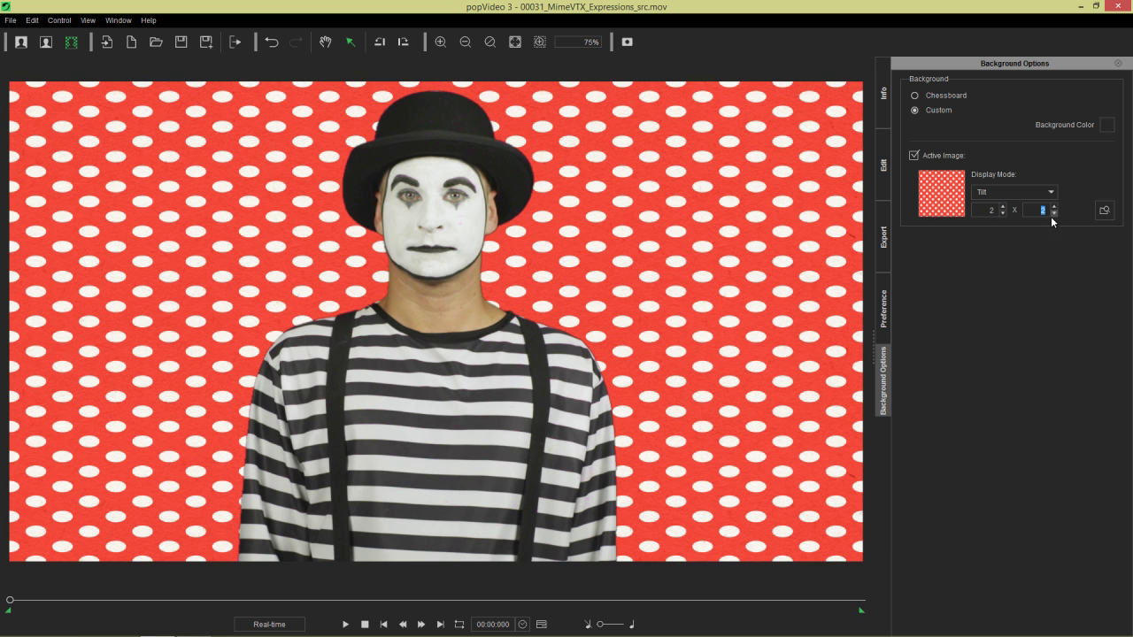
pyautogui.doubleClick(1001, 211)
pyautogui.write('4')
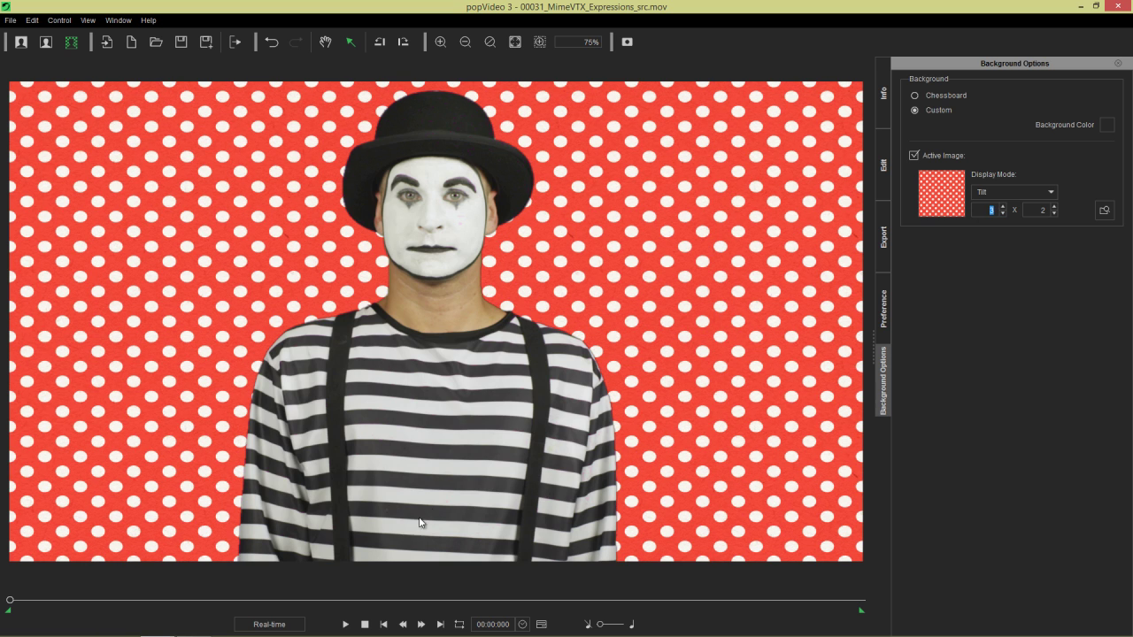
pyautogui.click(345, 624)
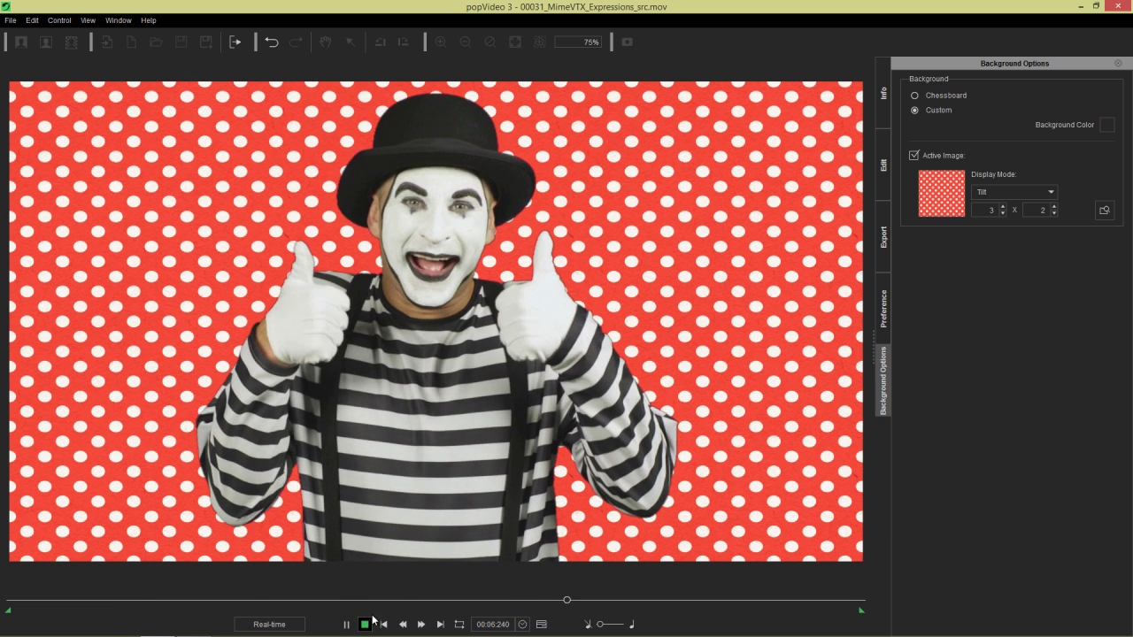
pyautogui.press('space')
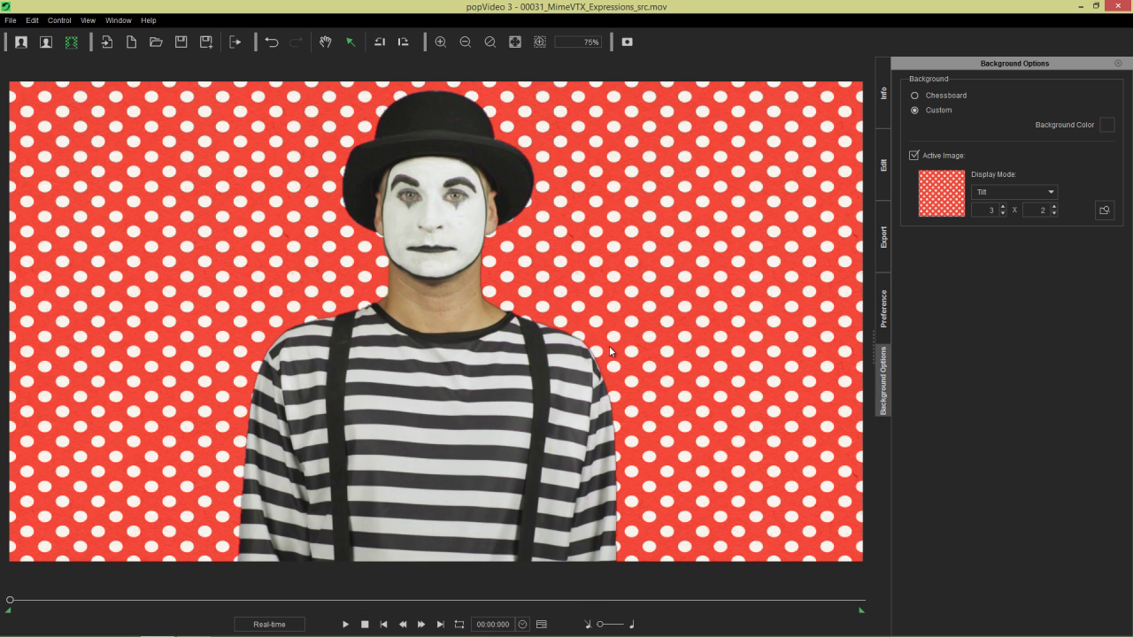
# Step: Load the backgroundUI image from the Desktop as the new background
pyautogui.click(955, 199)
pyautogui.moveTo(92, 179); pyautogui.dragTo(92, 99)
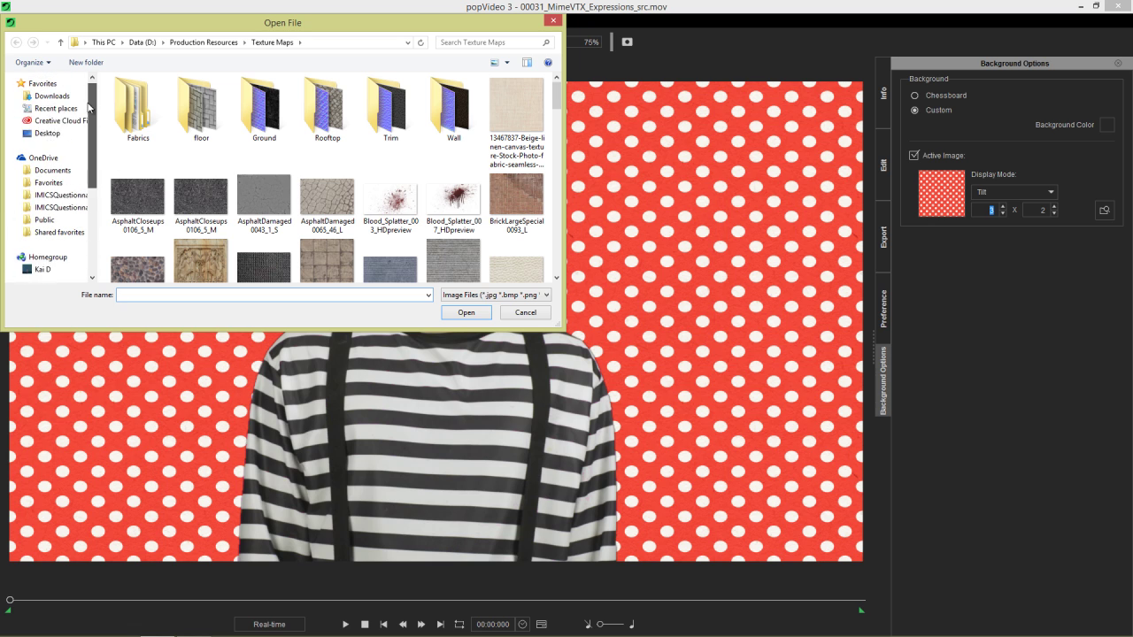
pyautogui.click(47, 132)
pyautogui.moveTo(557, 142); pyautogui.dragTo(533, 220)
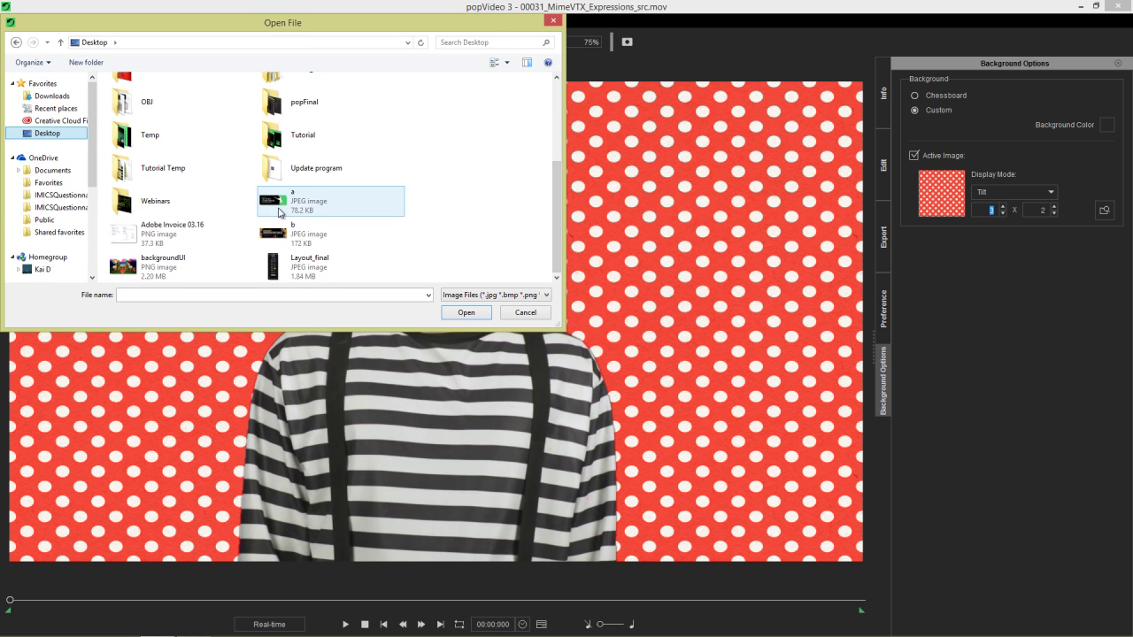
pyautogui.doubleClick(164, 262)
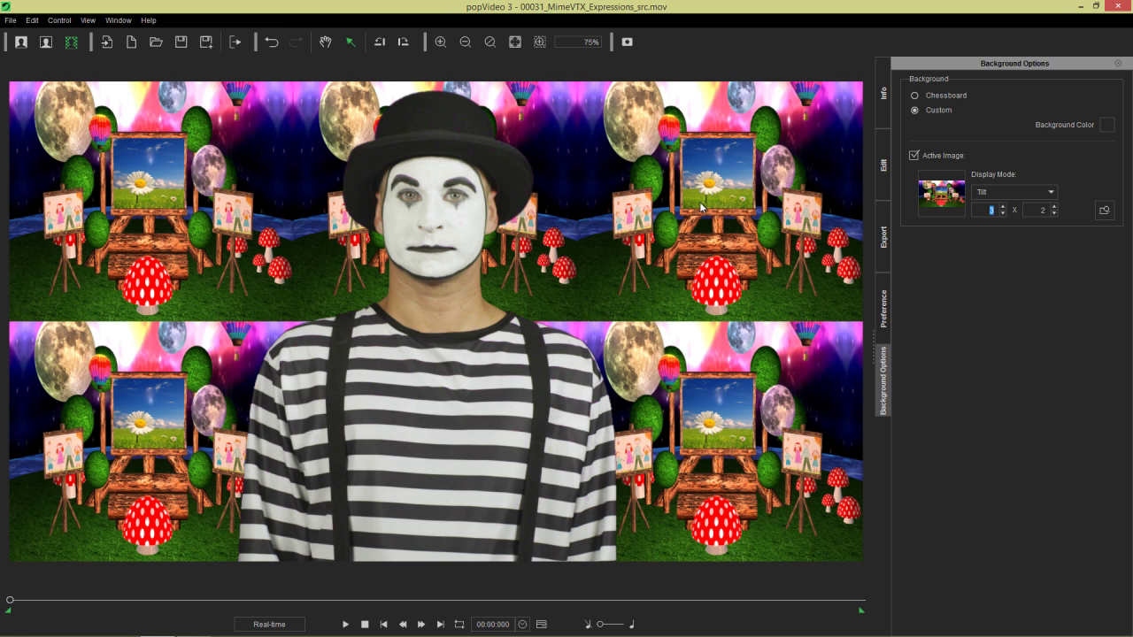
# Step: Set the background Display Mode to Fit and play the clip
pyautogui.click(1029, 195)
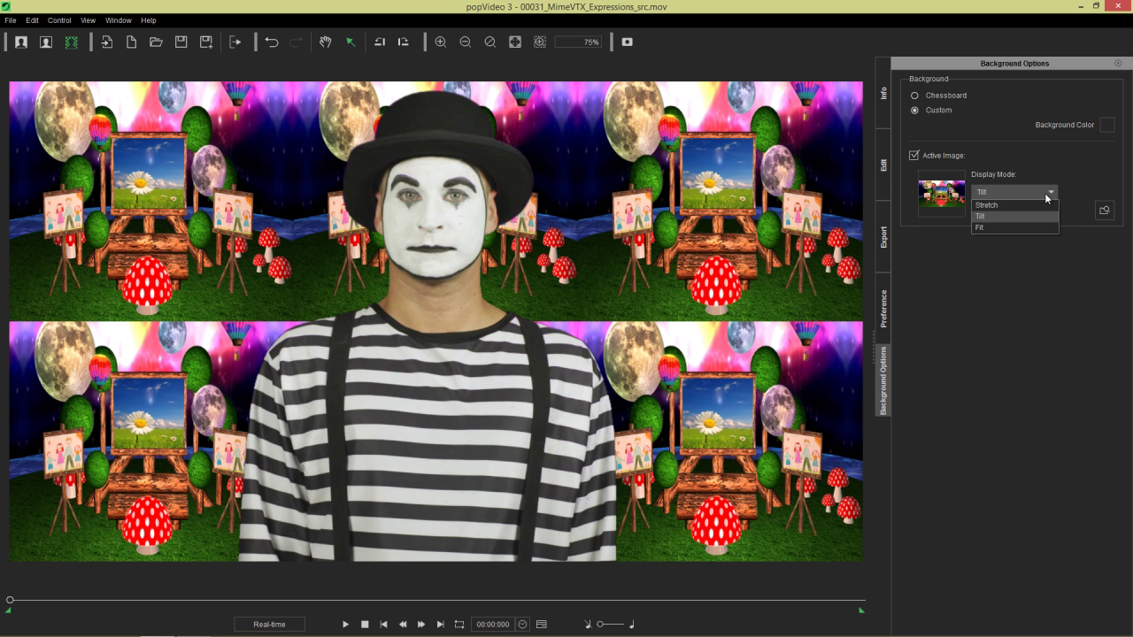
pyautogui.click(993, 227)
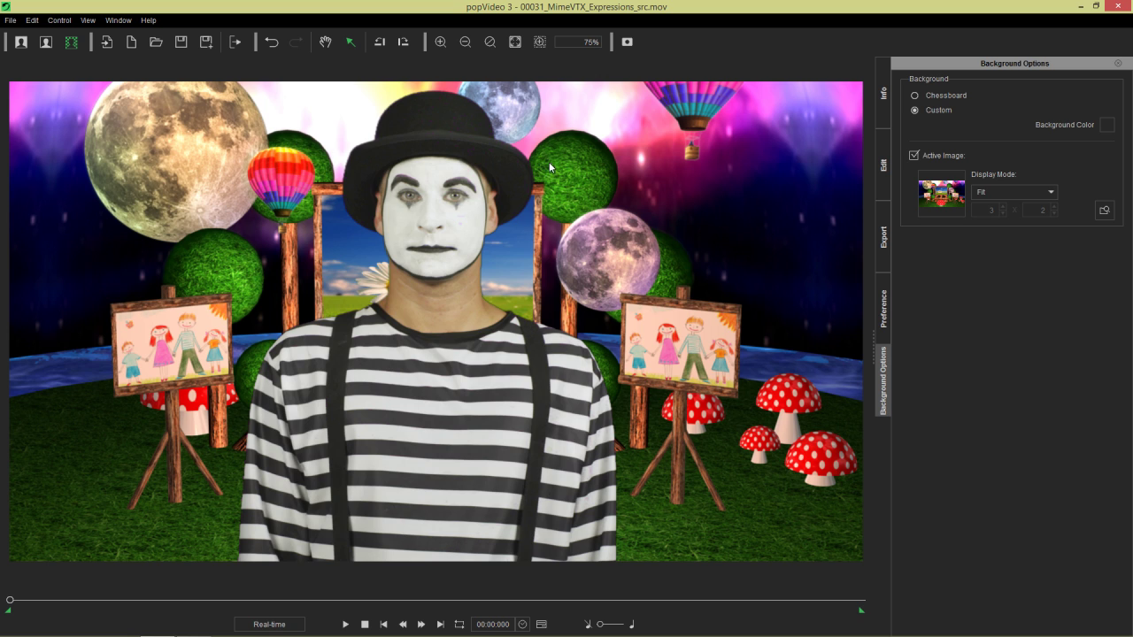
pyautogui.click(347, 625)
# Step: Toggle the counter to Frame Mode and back to Time Mode, then show the Timeline (F3)
pyautogui.click(526, 625)
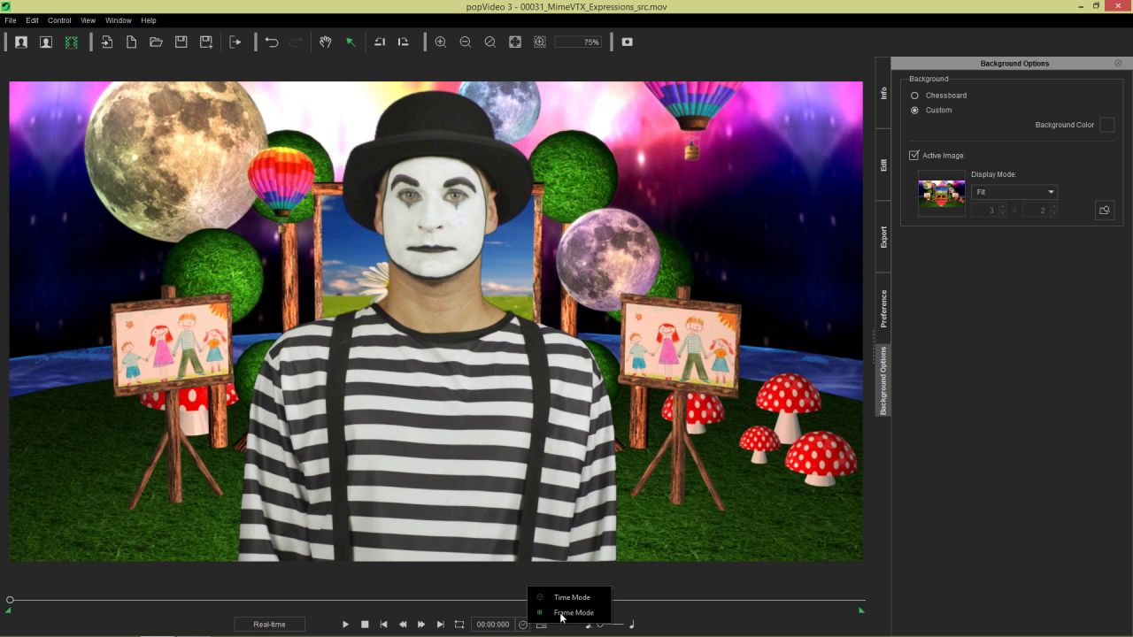
pyautogui.click(560, 613)
pyautogui.click(523, 624)
pyautogui.click(543, 598)
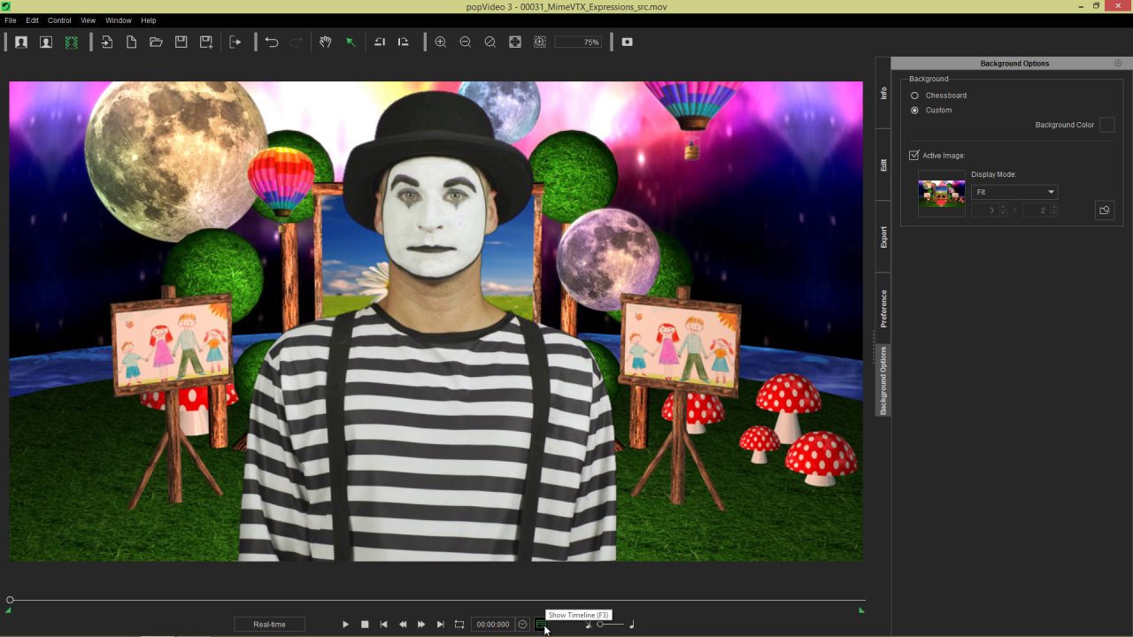
pyautogui.click(542, 625)
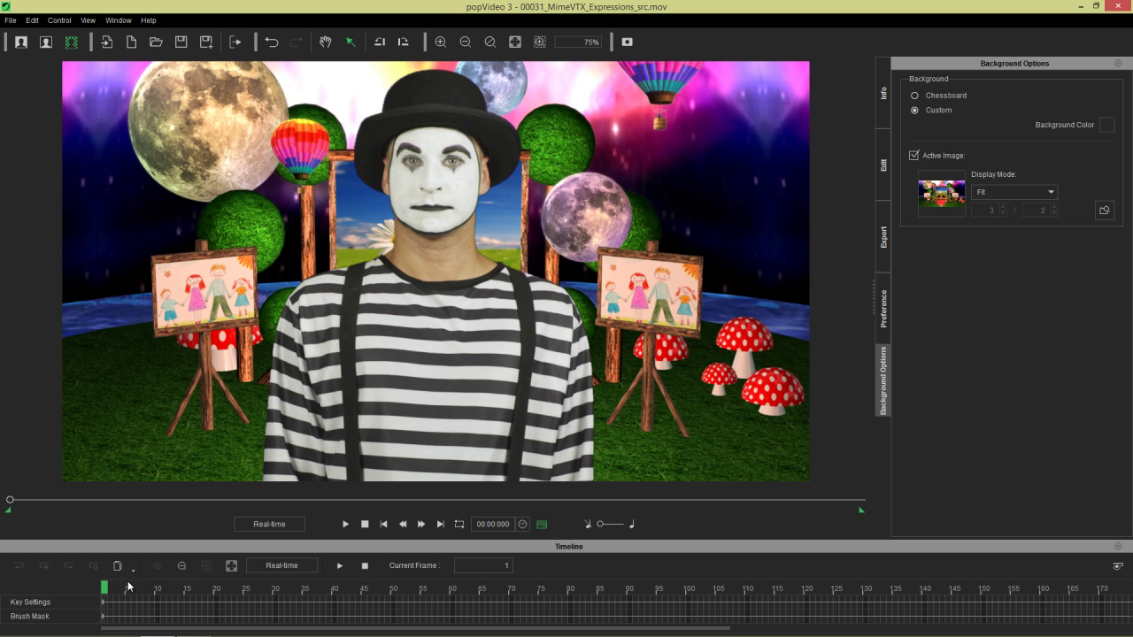
# Step: Set a Chessboard background, show Chroma Key settings, and arm the Mask Color eyedropper at frame 50
pyautogui.click(926, 97)
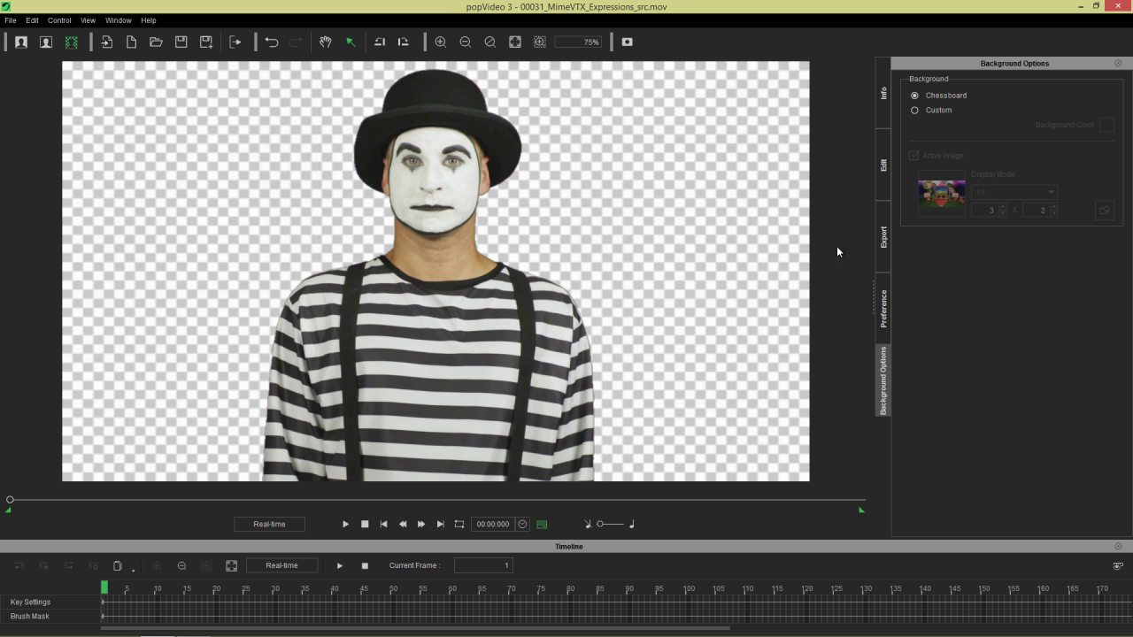
pyautogui.click(884, 169)
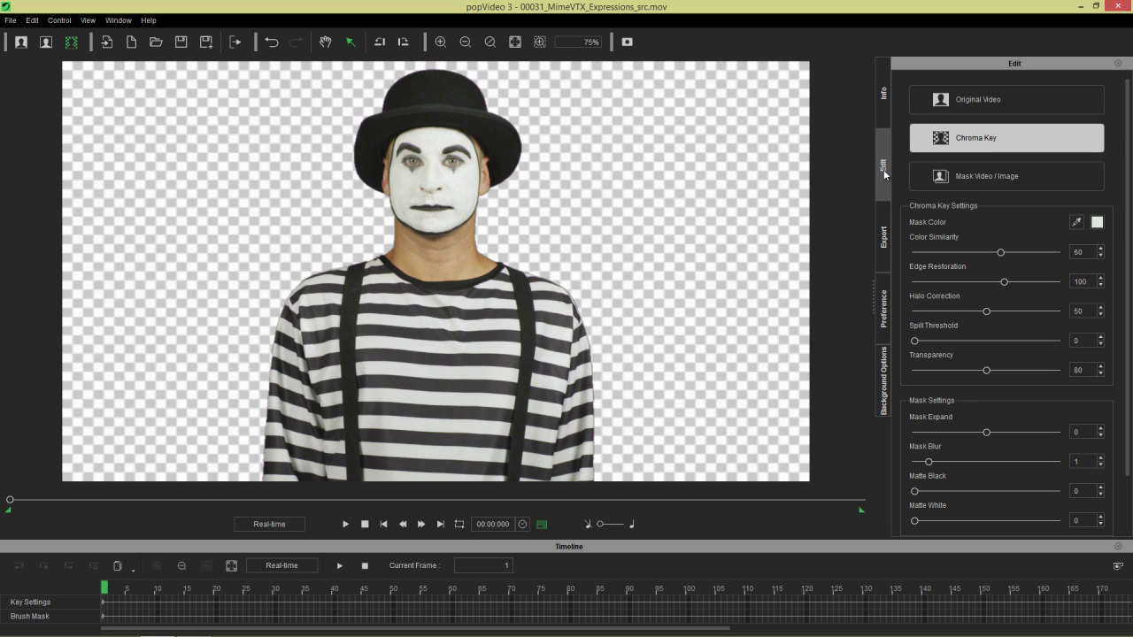
pyautogui.click(1075, 224)
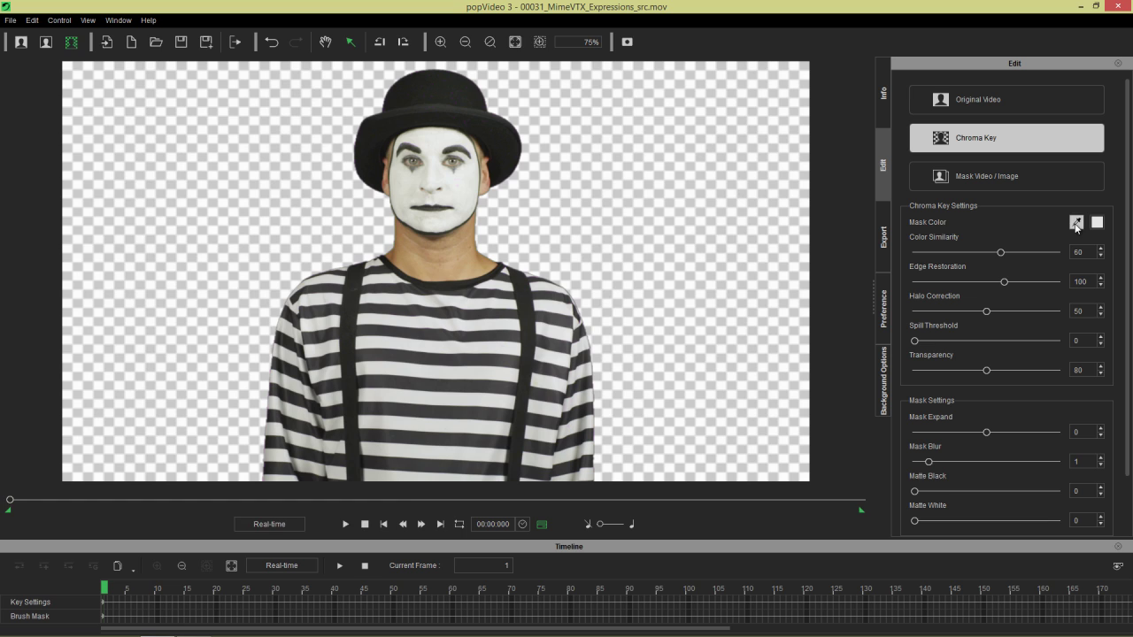
pyautogui.click(661, 203)
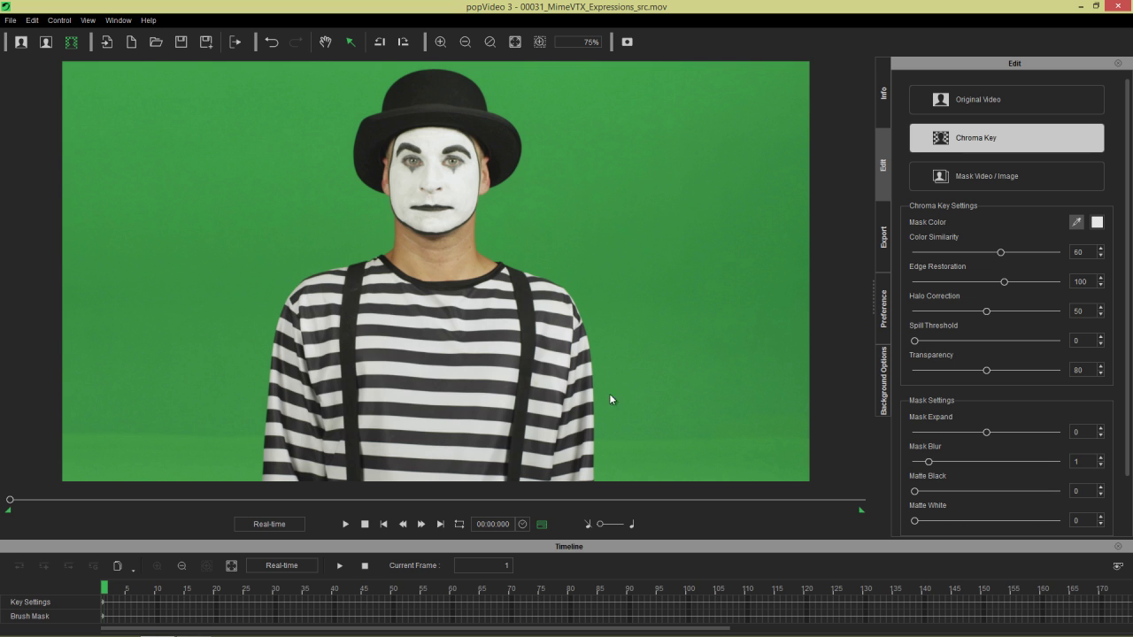
# Step: At frame 33, sample the green backdrop as the chroma key colour
pyautogui.click(389, 587)
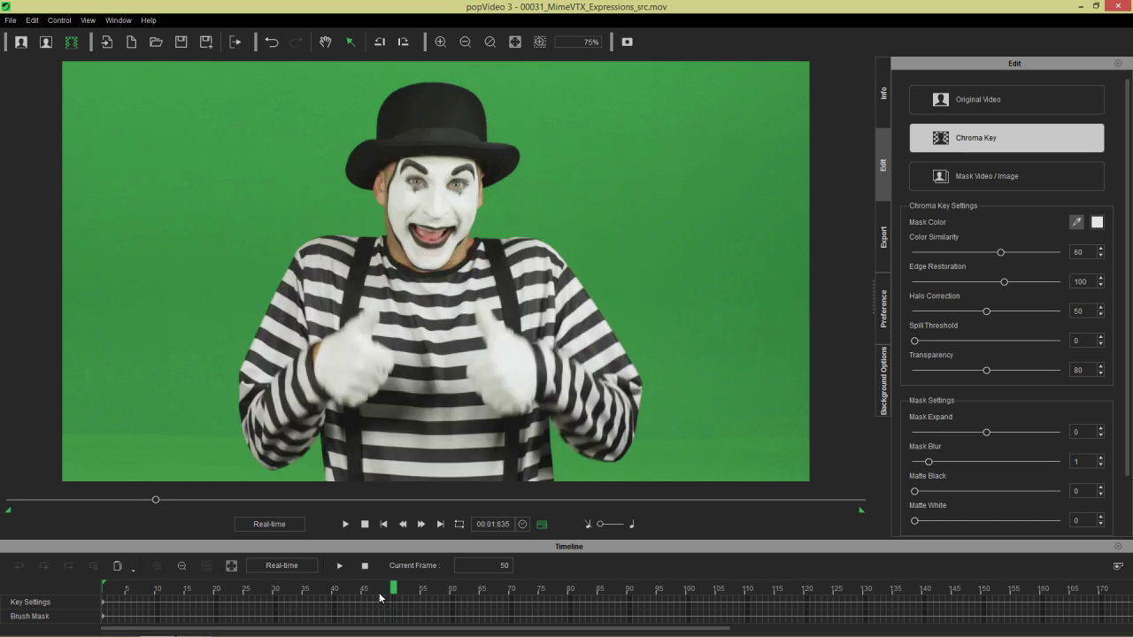
pyautogui.moveTo(372, 599); pyautogui.dragTo(396, 593)
pyautogui.click(324, 590)
pyautogui.click(632, 158)
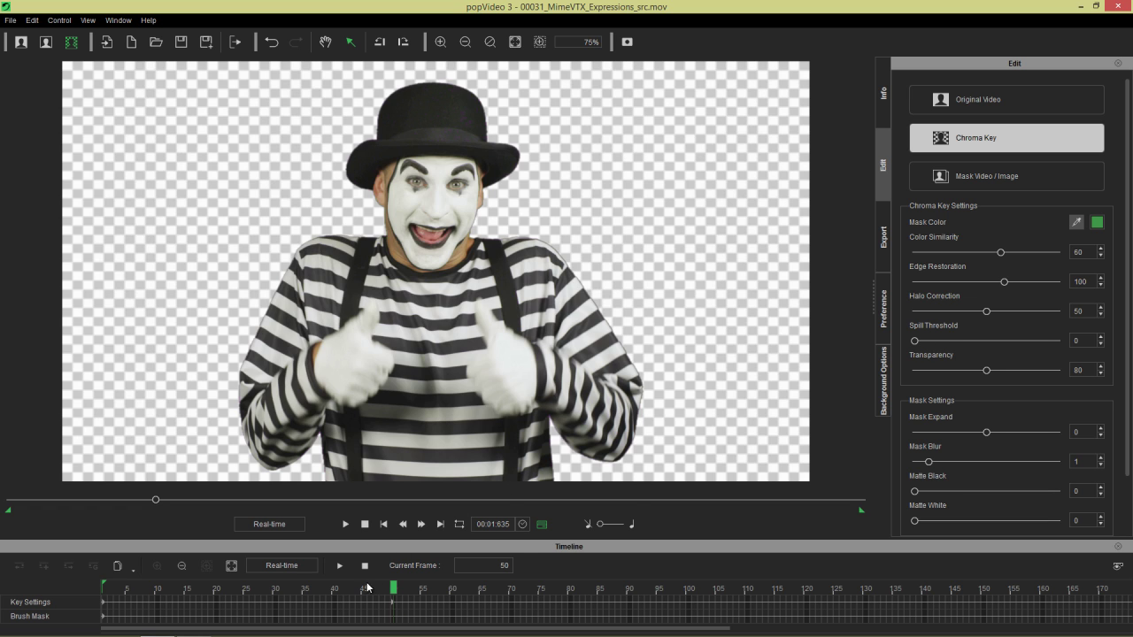
# Step: Play from frame 38 to check the key, then return to the frame 50 keyframe
pyautogui.moveTo(362, 590); pyautogui.dragTo(323, 590)
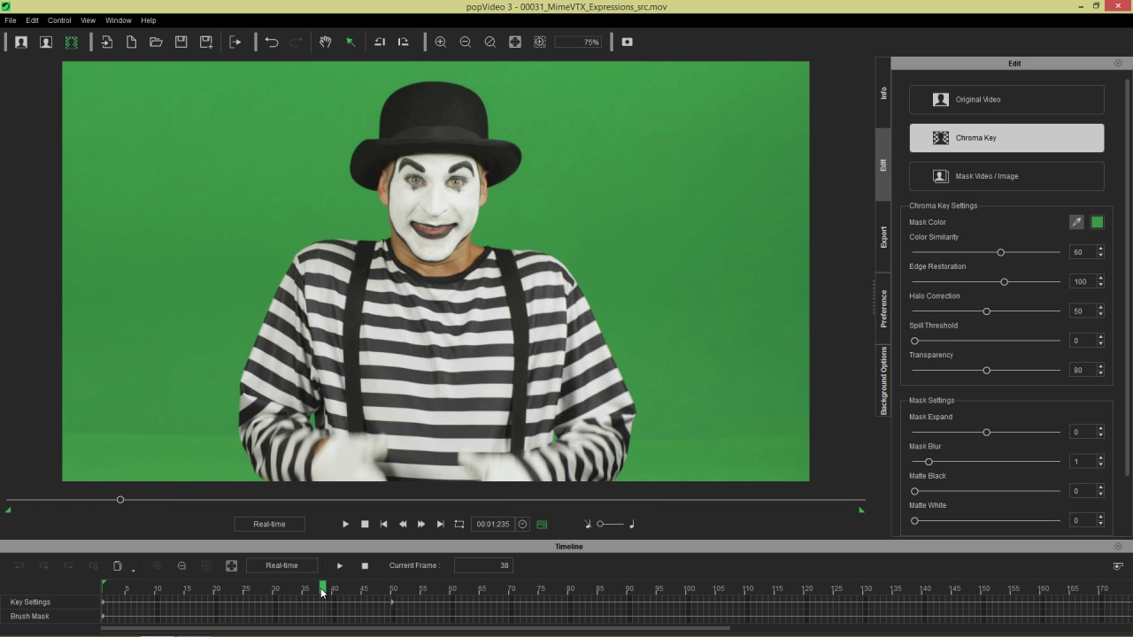
pyautogui.click(348, 525)
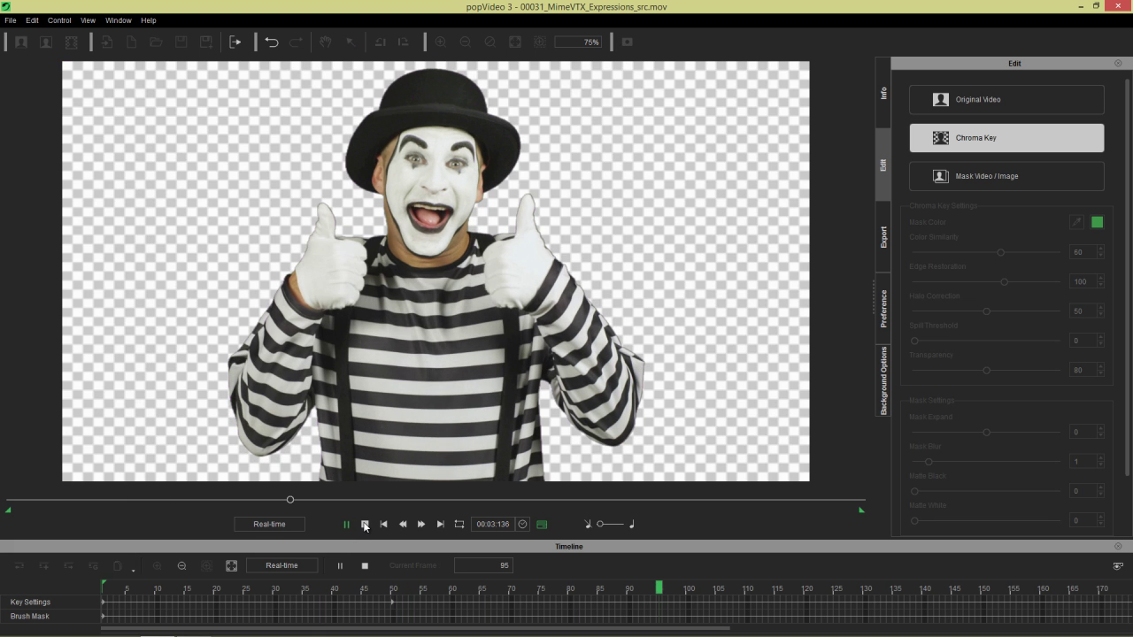
pyautogui.hotkey('ctrl', 'space')
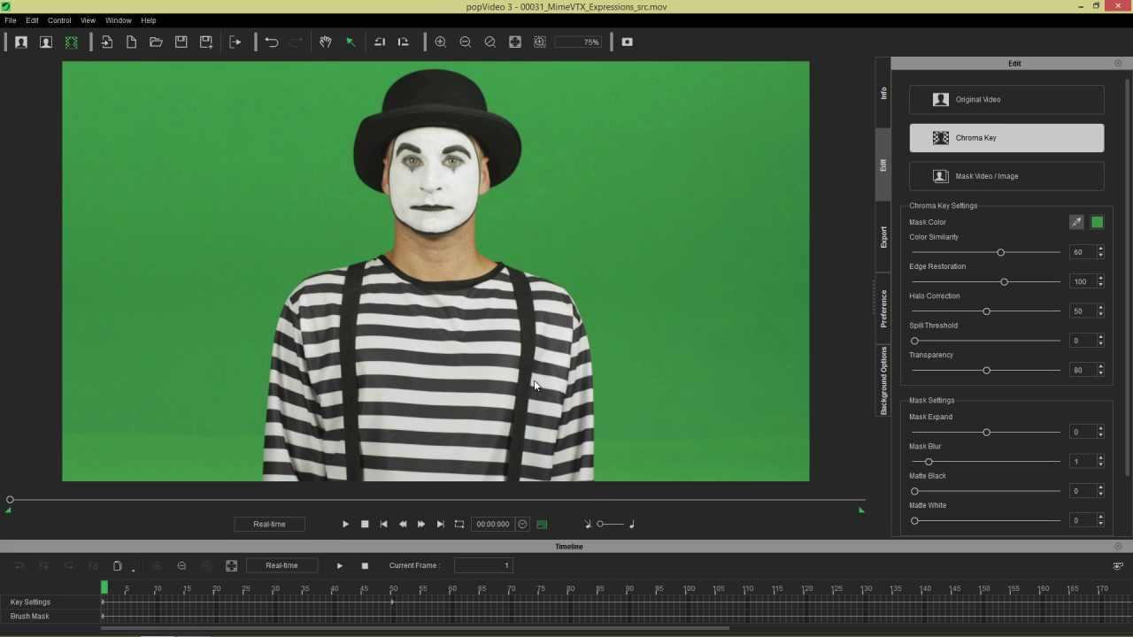
pyautogui.click(392, 604)
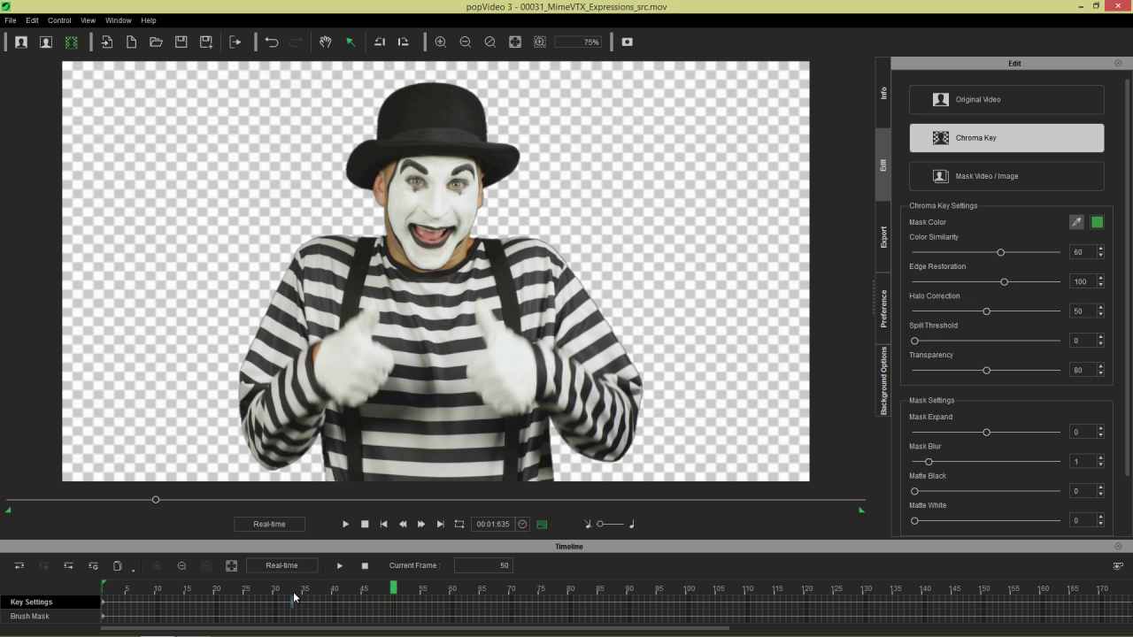
# Step: Paint a brush mask over the mime's head and hat at frame 50, then scrub back to frame 42
pyautogui.click(103, 609)
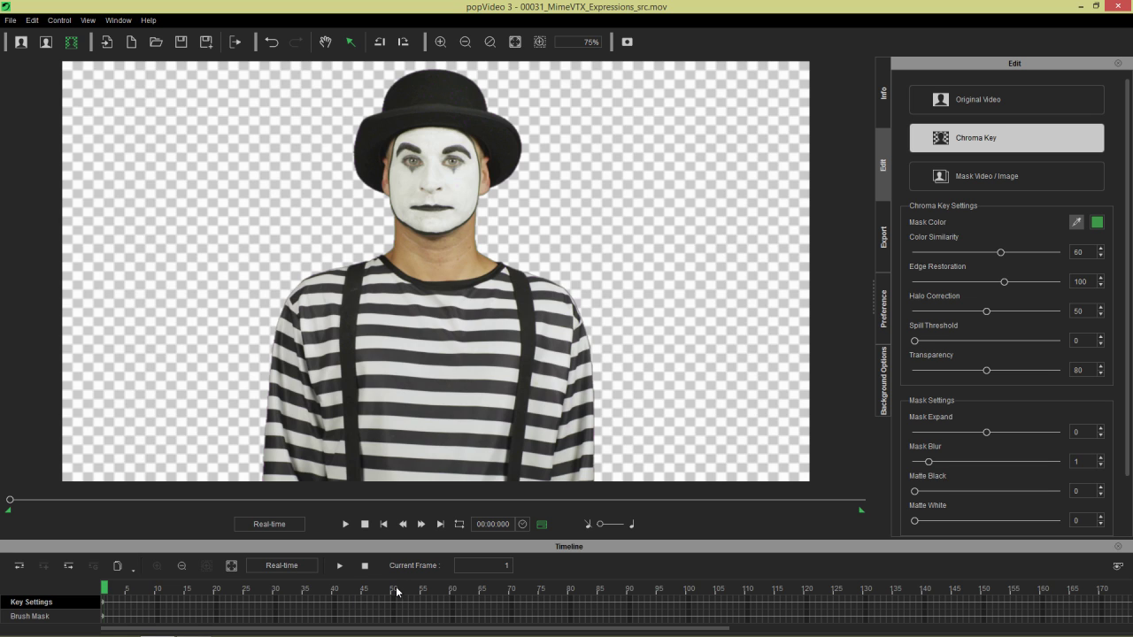
pyautogui.click(627, 41)
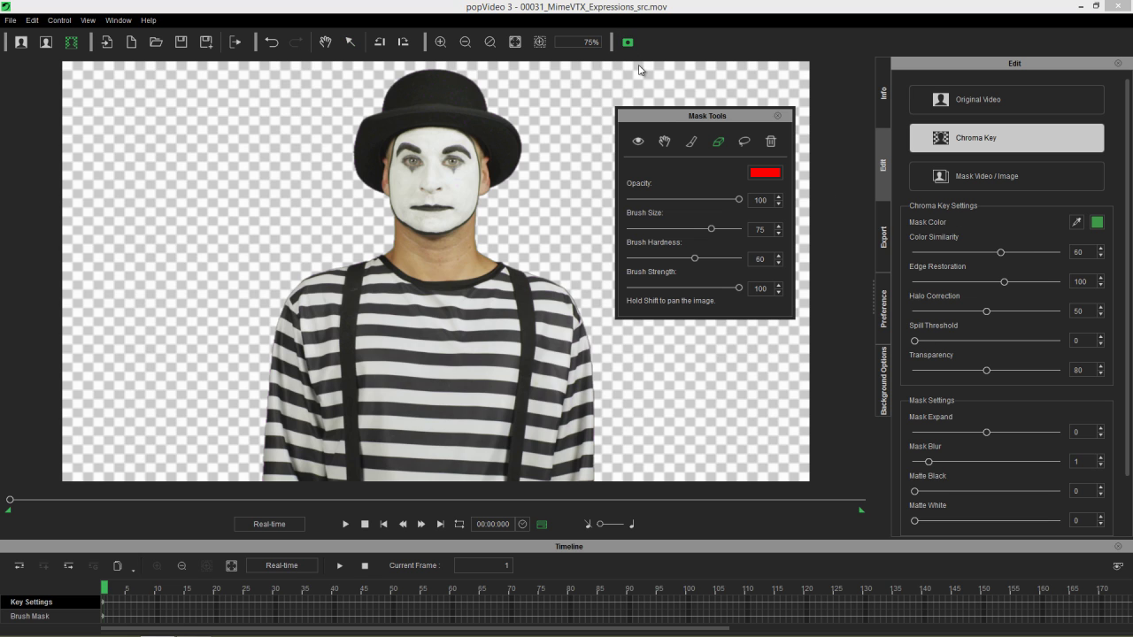
pyautogui.click(393, 585)
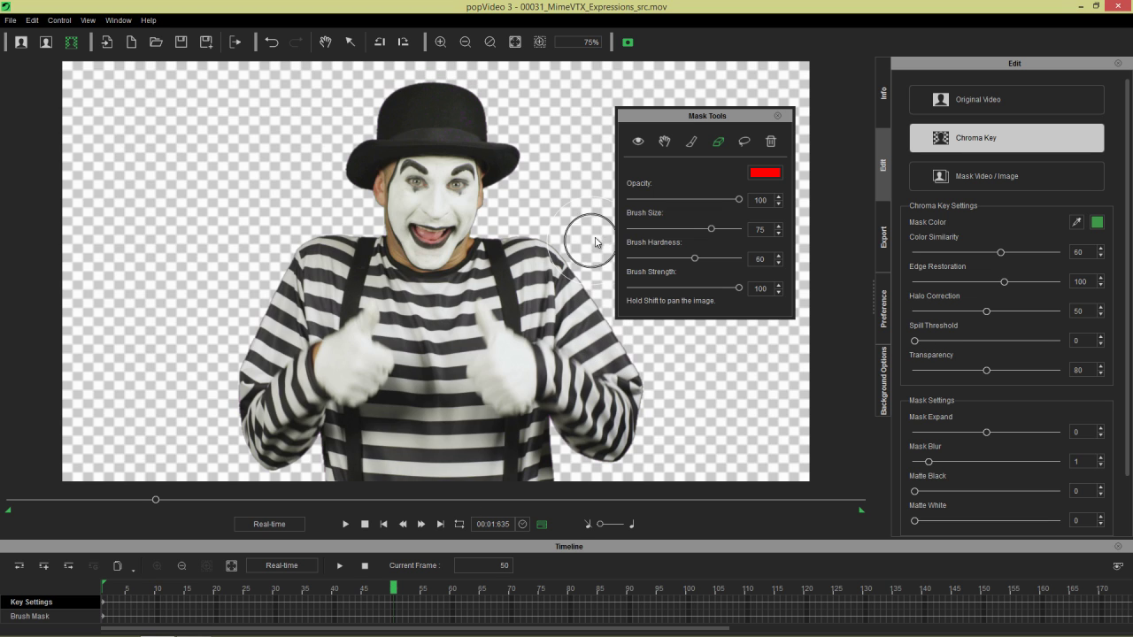
pyautogui.click(690, 142)
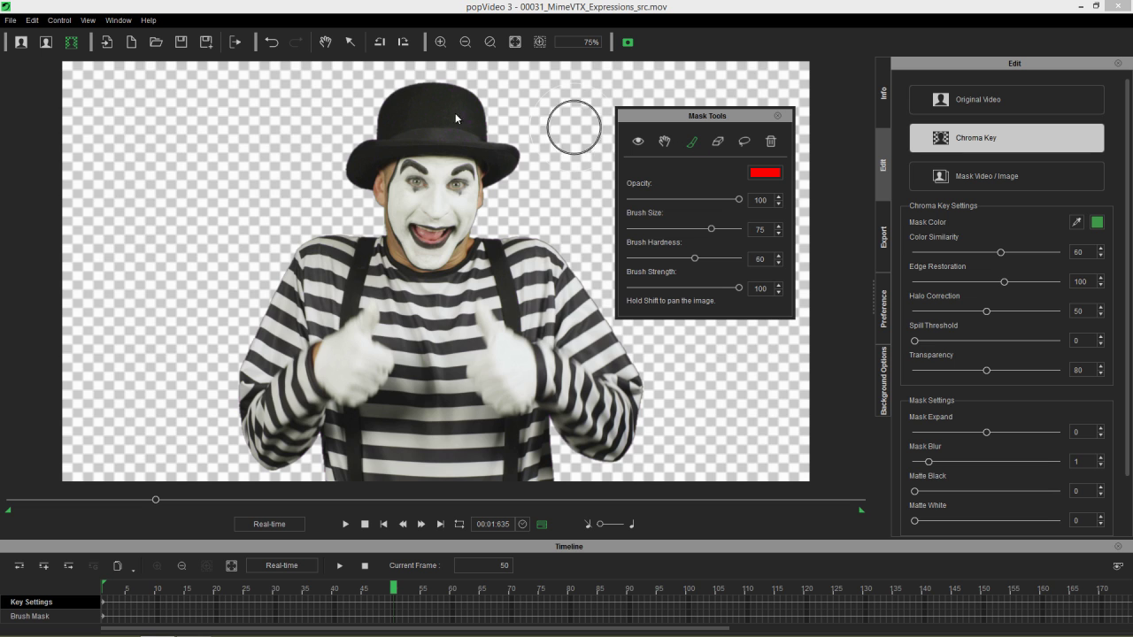
pyautogui.moveTo(381, 104)
pyautogui.mouseDown()
pyautogui.moveTo(504, 116)
pyautogui.moveTo(440, 121)
pyautogui.moveTo(368, 146)
pyautogui.moveTo(528, 153)
pyautogui.moveTo(441, 239)
pyautogui.moveTo(414, 239)
pyautogui.moveTo(357, 172)
pyautogui.moveTo(411, 193)
pyautogui.moveTo(469, 154)
pyautogui.mouseUp()
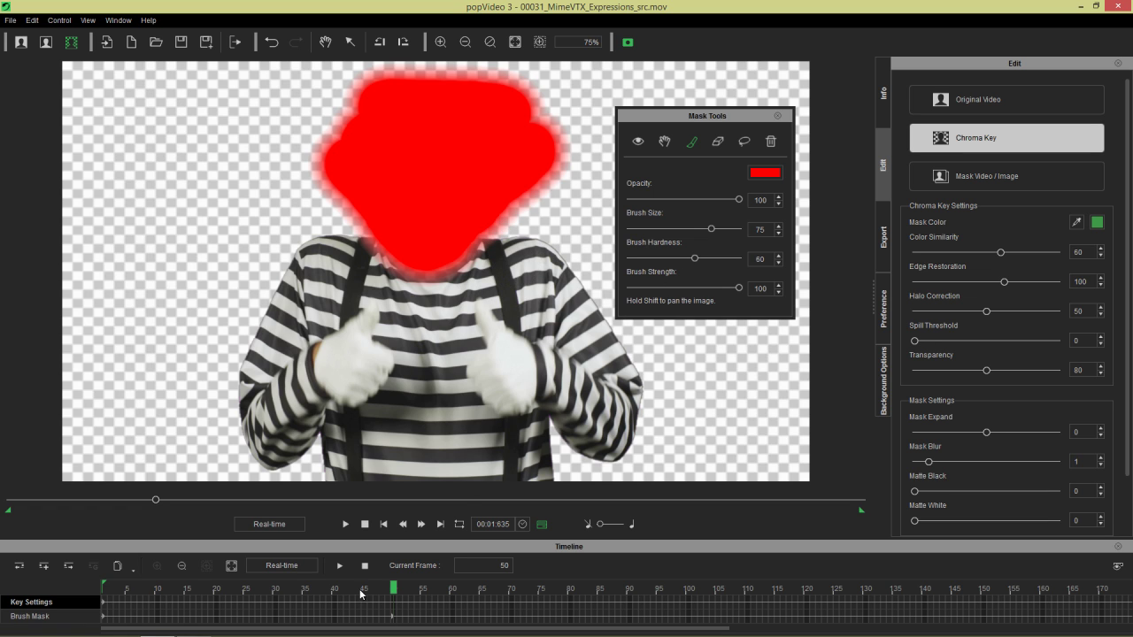
pyautogui.moveTo(360, 591); pyautogui.dragTo(345, 591)
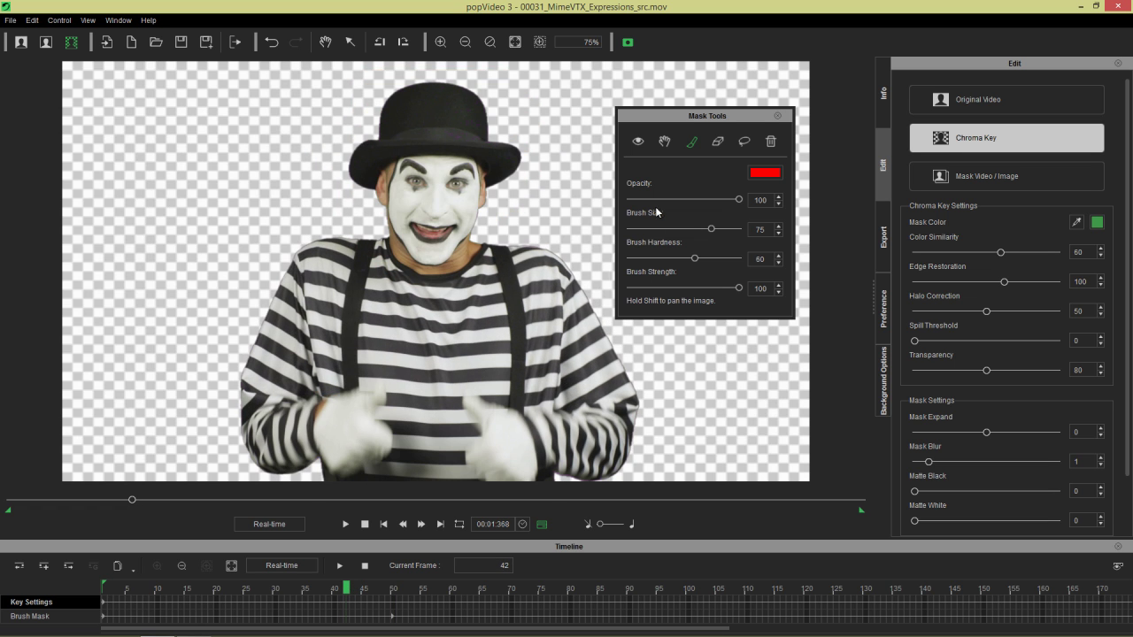
pyautogui.click(636, 143)
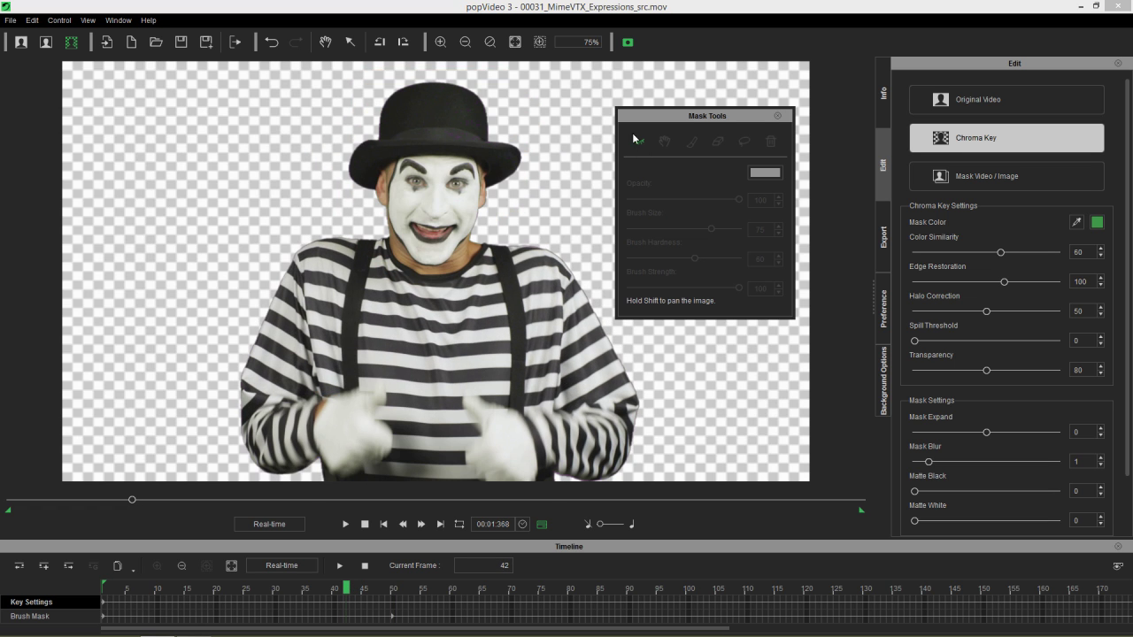
pyautogui.moveTo(360, 590); pyautogui.dragTo(405, 591)
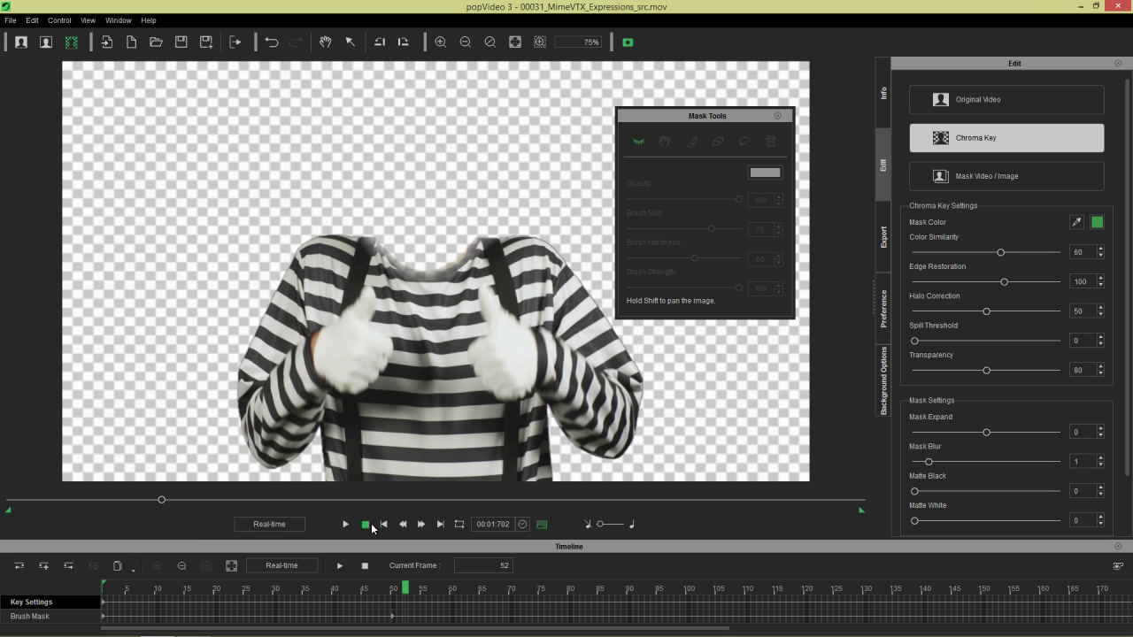
pyautogui.click(371, 528)
pyautogui.click(348, 525)
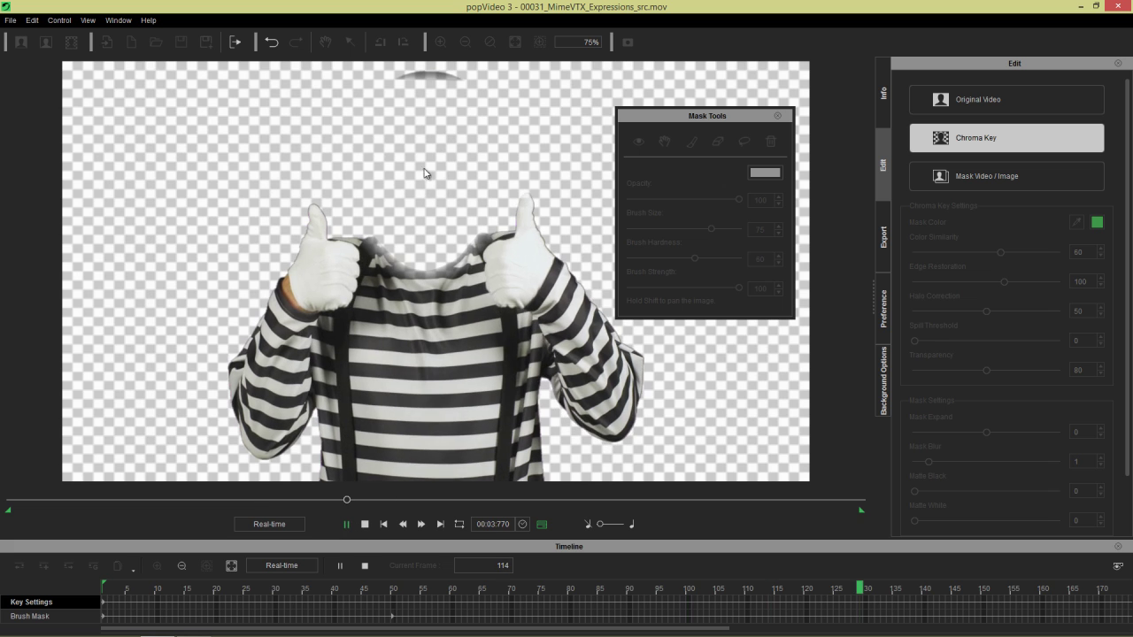
pyautogui.click(347, 525)
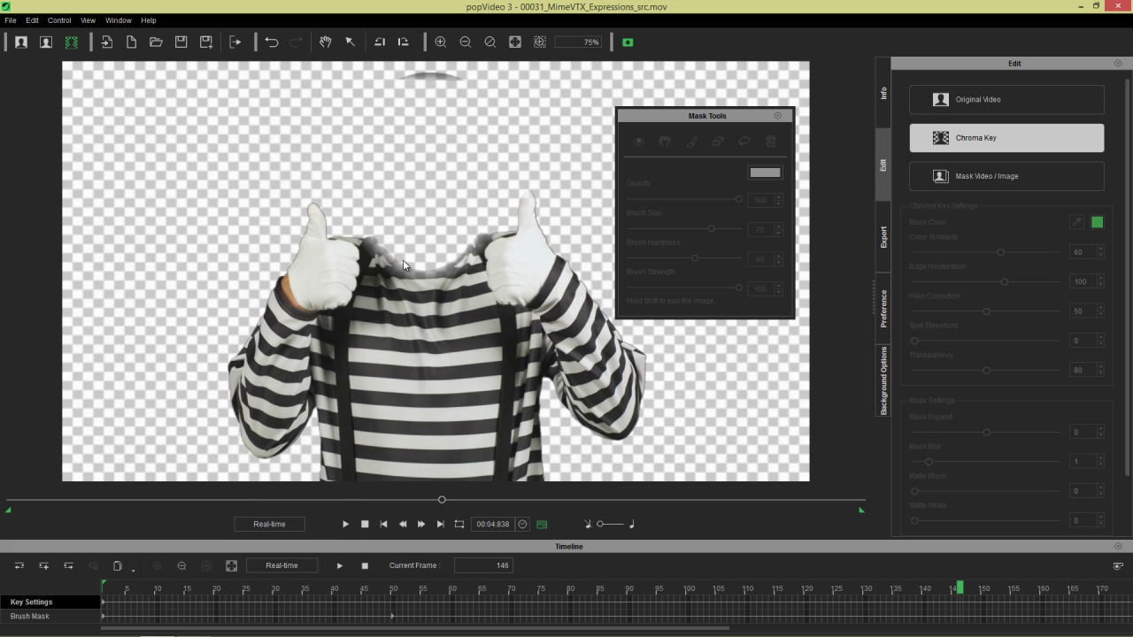
pyautogui.click(363, 525)
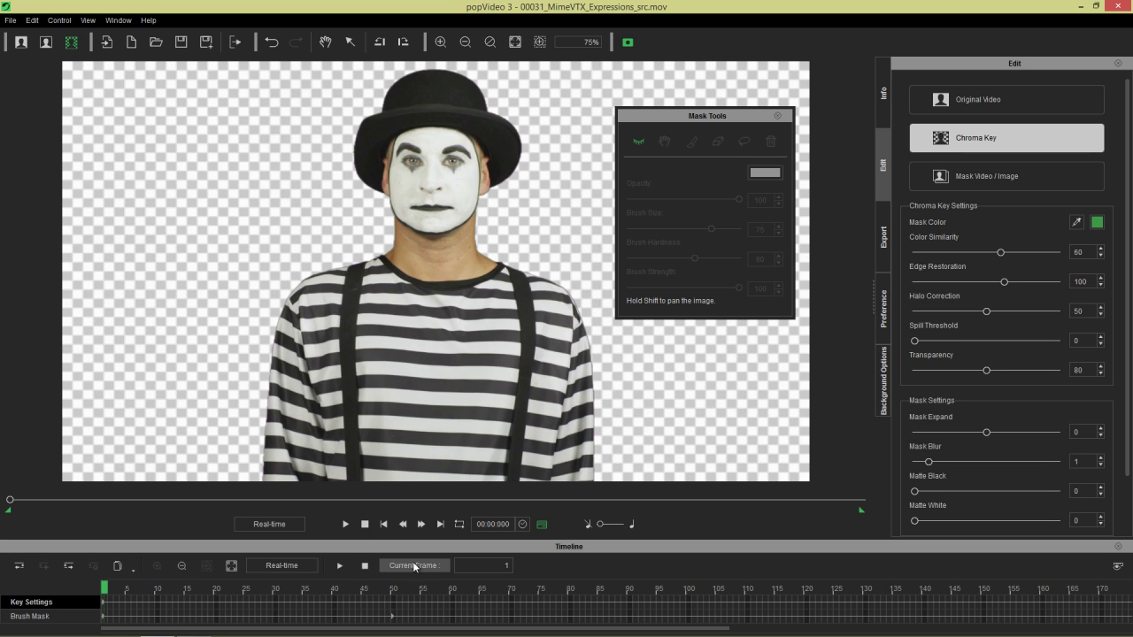
# Step: Undock the Timeline panel, enable Auto Hide Playbar, and close the Timeline
pyautogui.moveTo(425, 548); pyautogui.dragTo(464, 416)
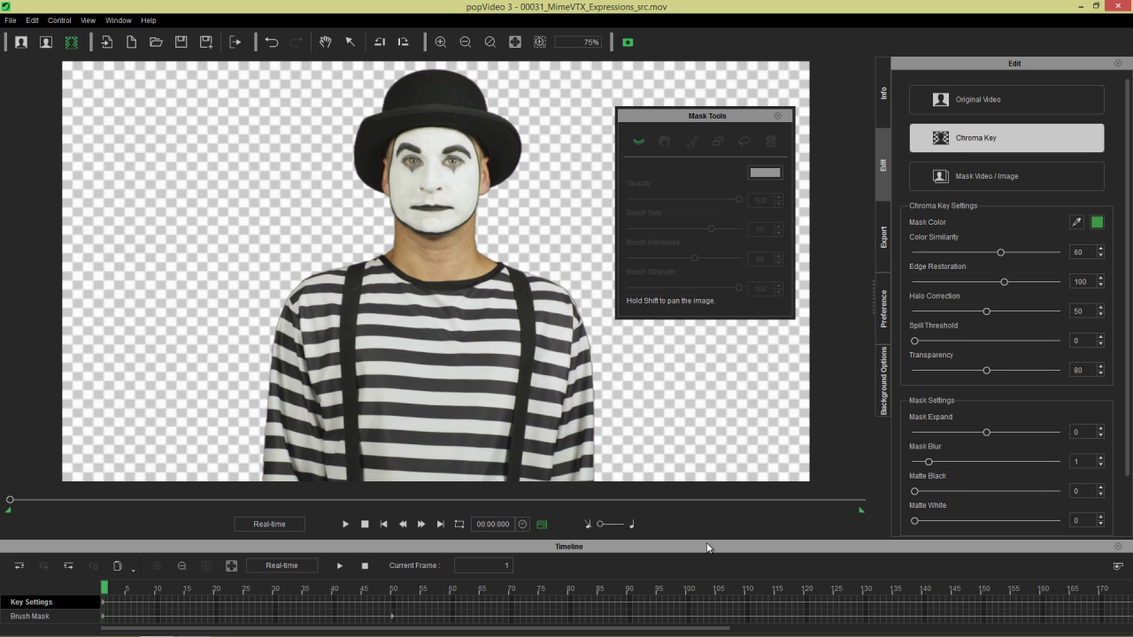
pyautogui.click(1116, 567)
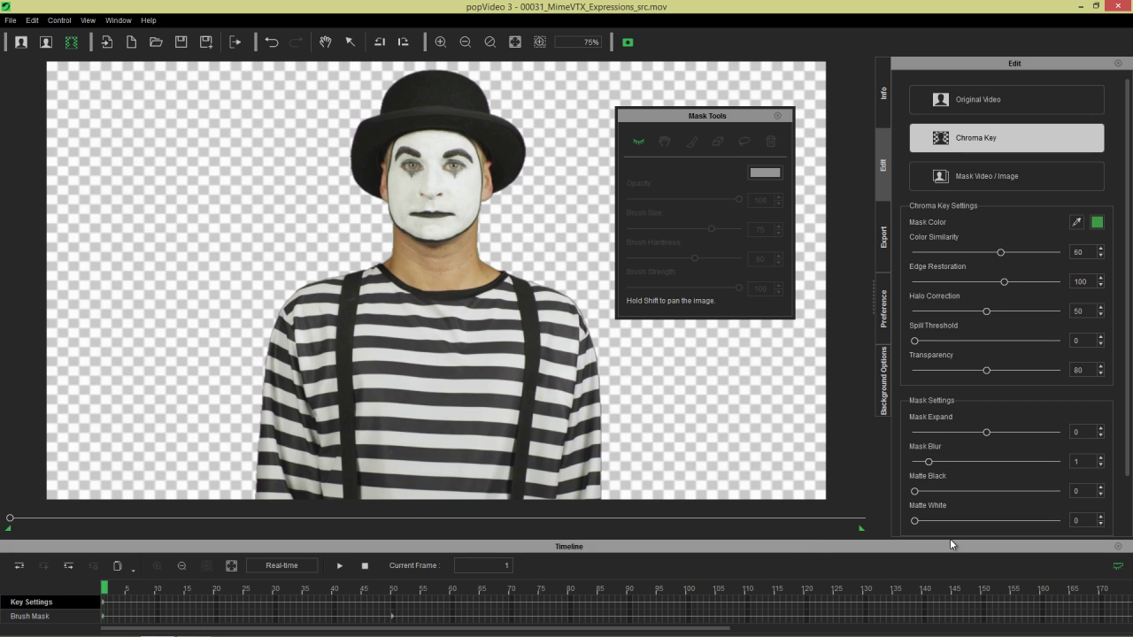
pyautogui.click(1117, 546)
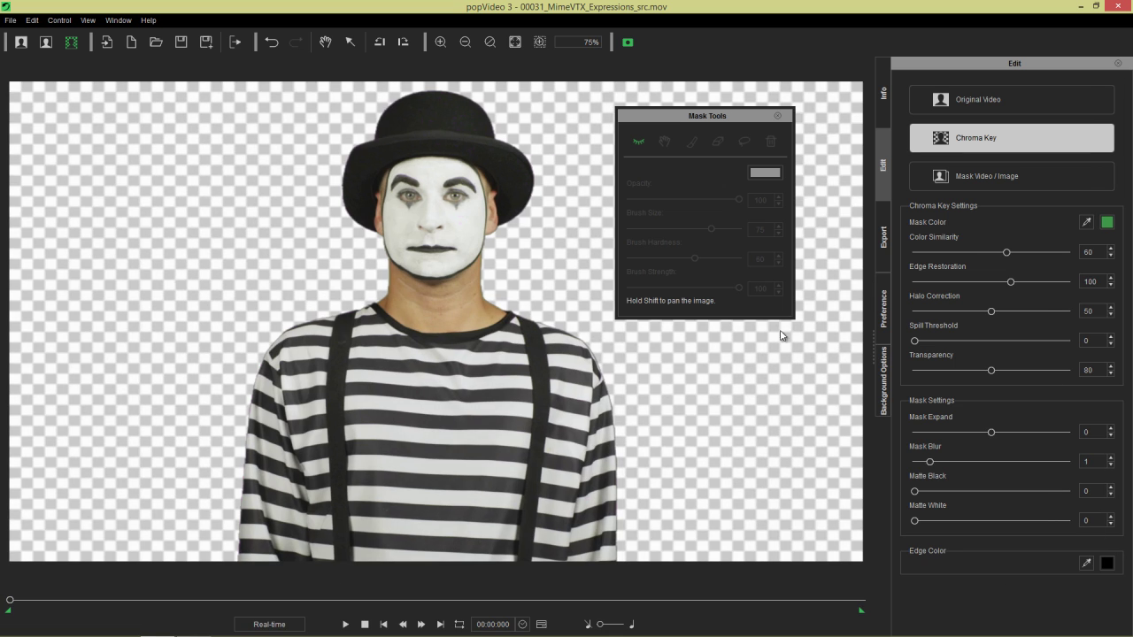
# Step: Close Mask Tools, restore the fitted fantasy image as custom background, and preview playback
pyautogui.click(780, 117)
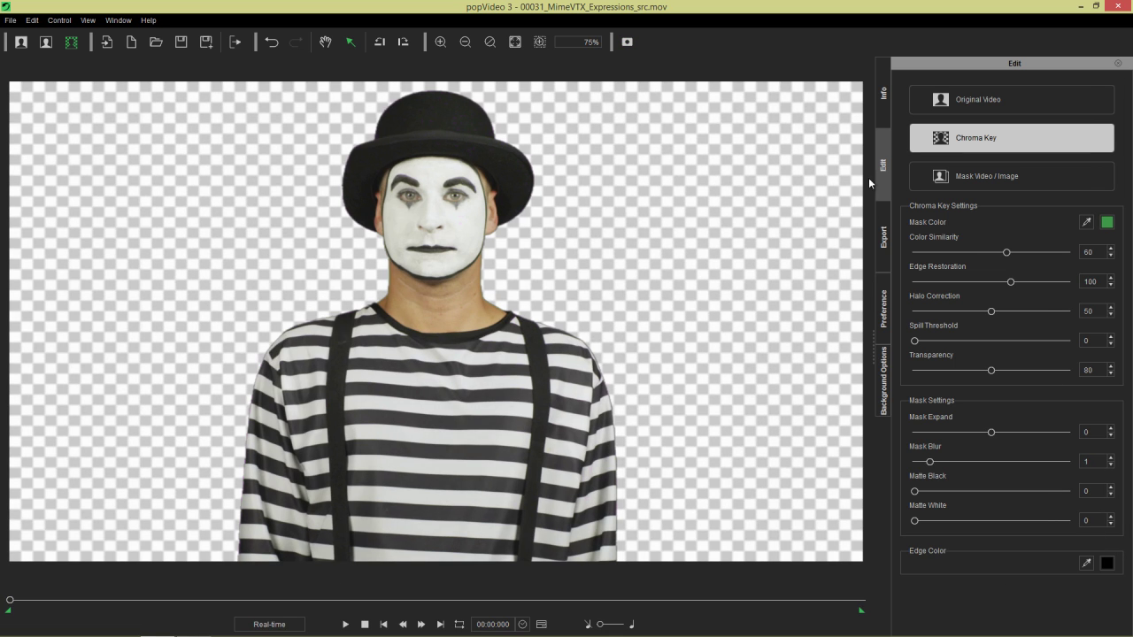
pyautogui.click(884, 303)
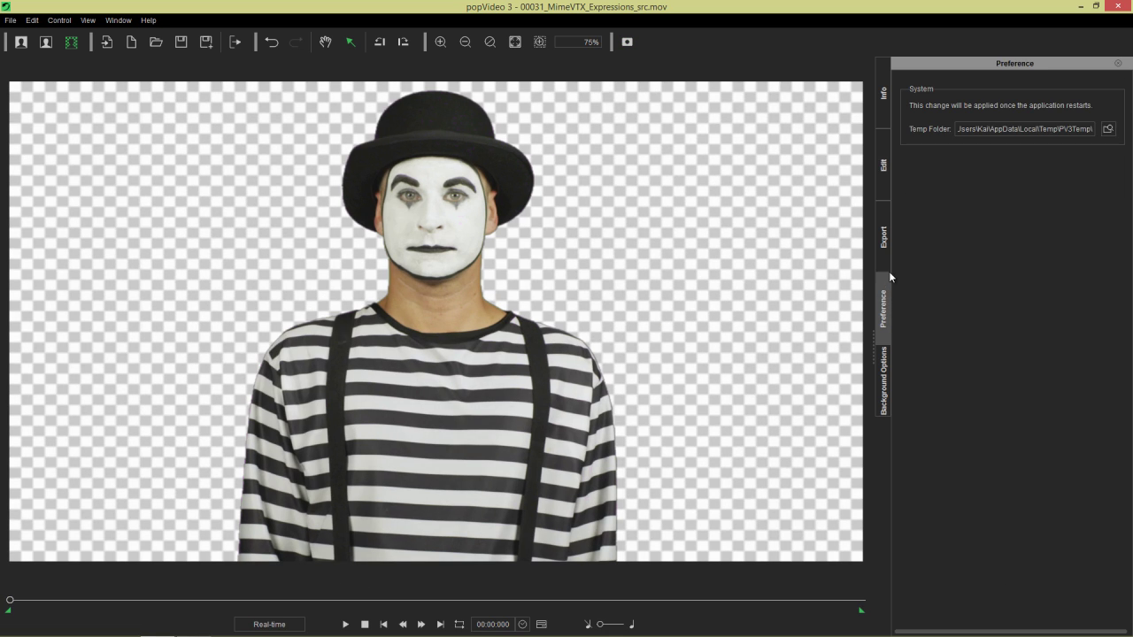
pyautogui.click(884, 380)
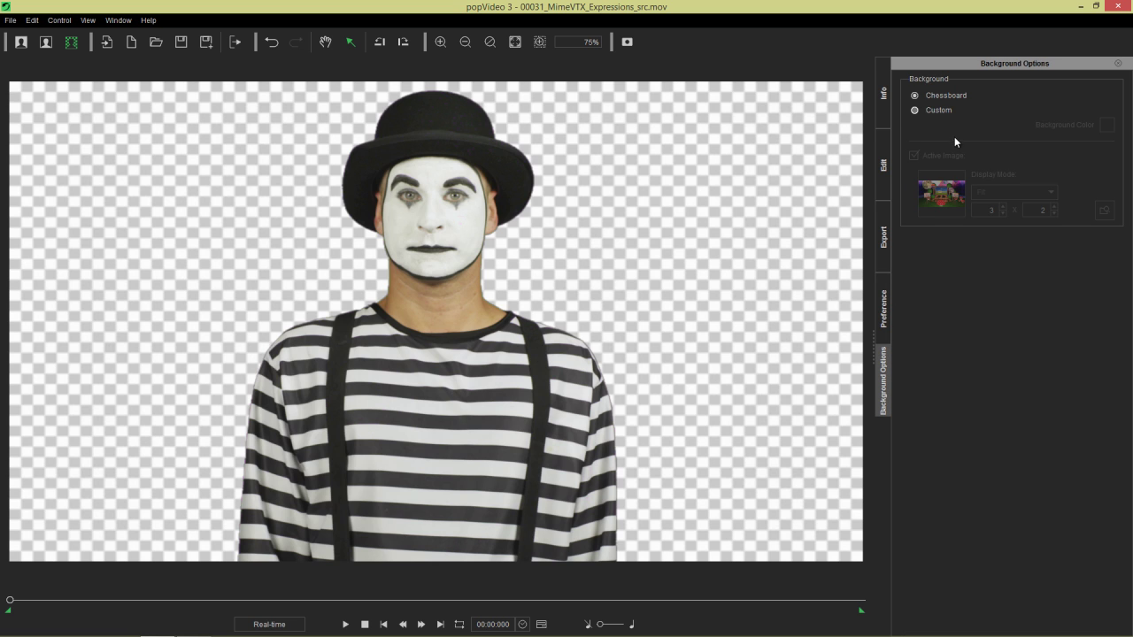
pyautogui.click(927, 109)
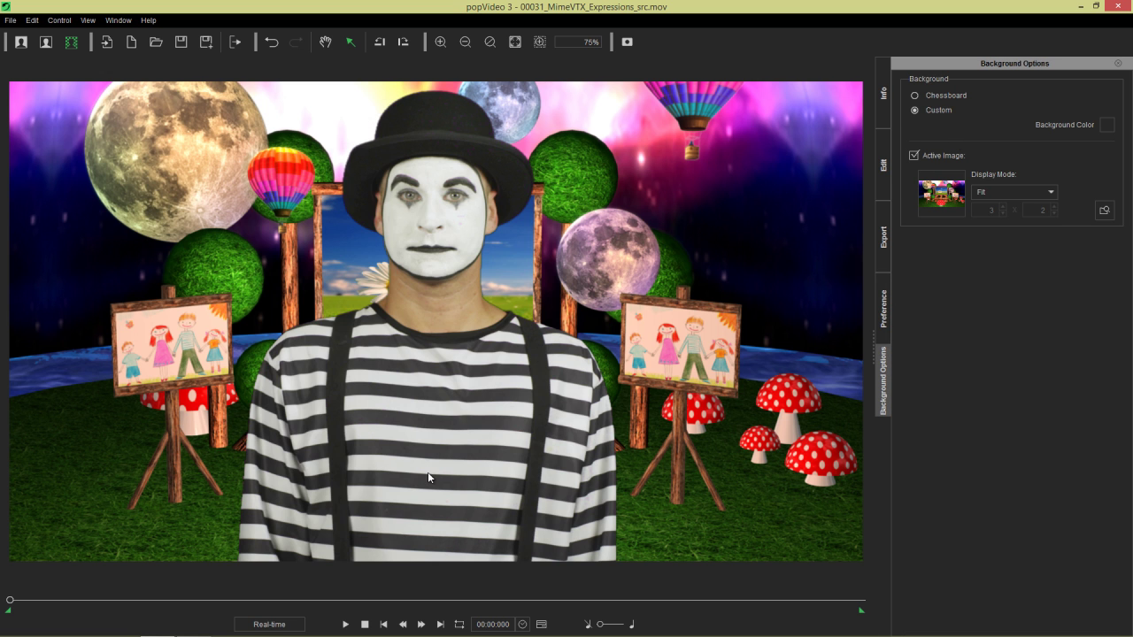
pyautogui.click(346, 624)
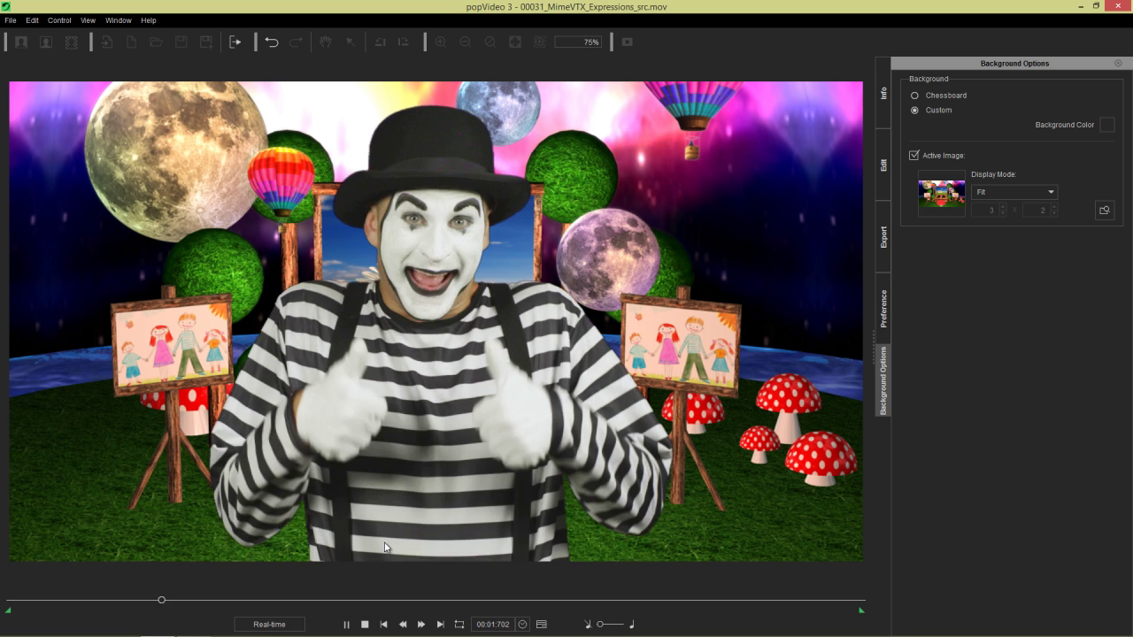
pyautogui.click(365, 625)
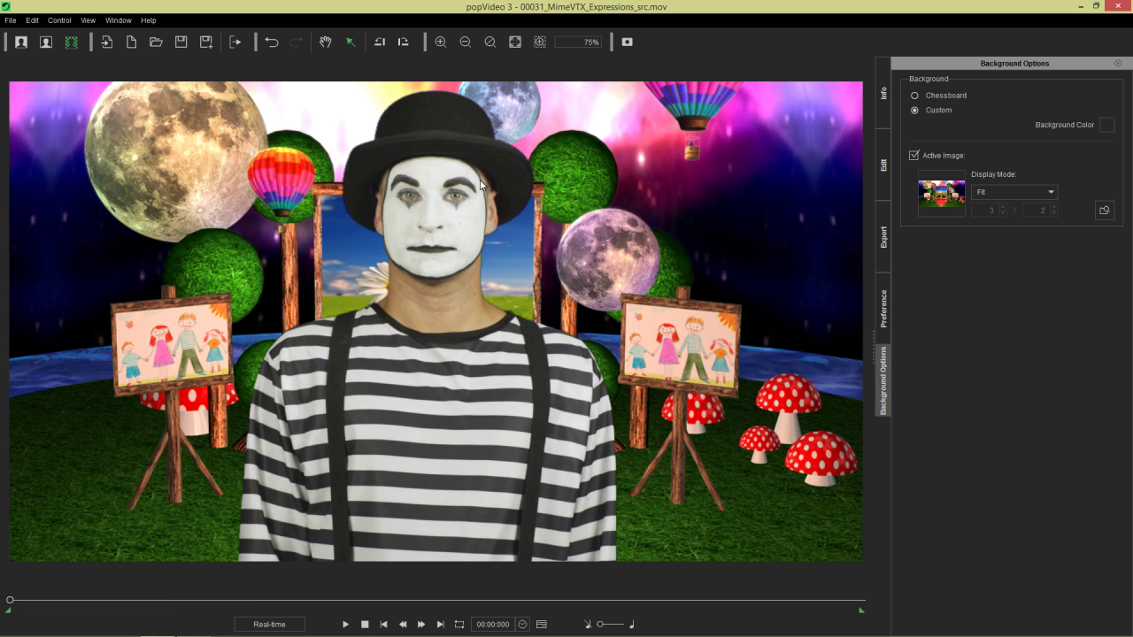